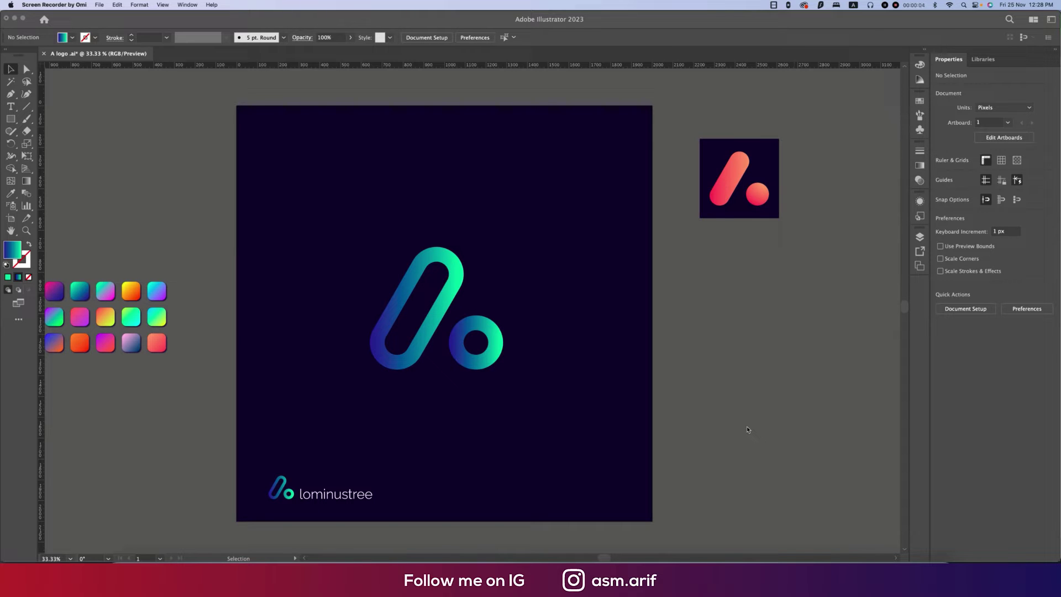
- Inspect the circle, slanted pill and red logo pieces of the finished logo file
left_click(458, 326)
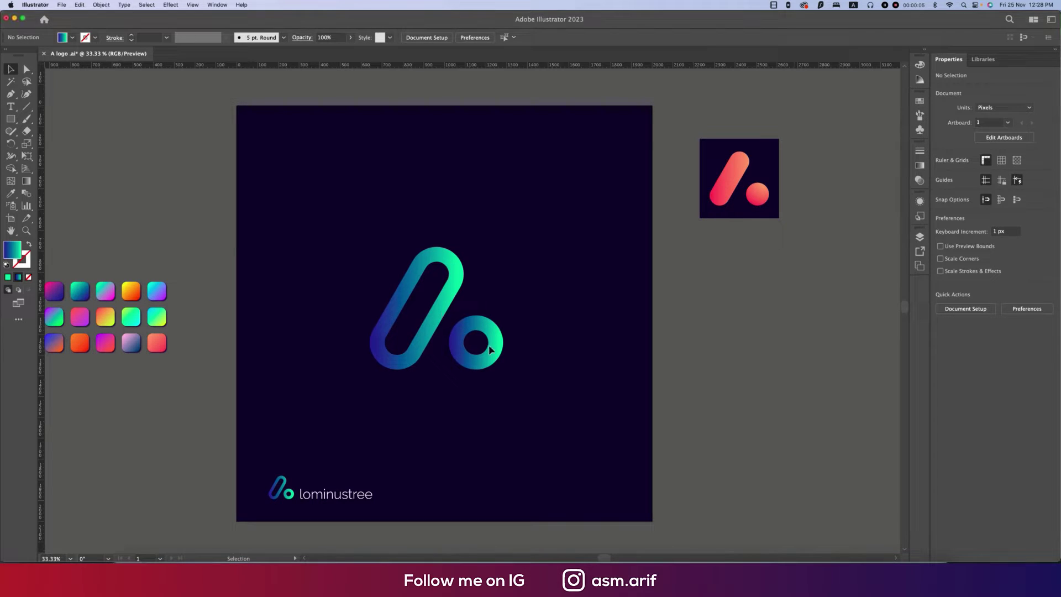
left_click(463, 293)
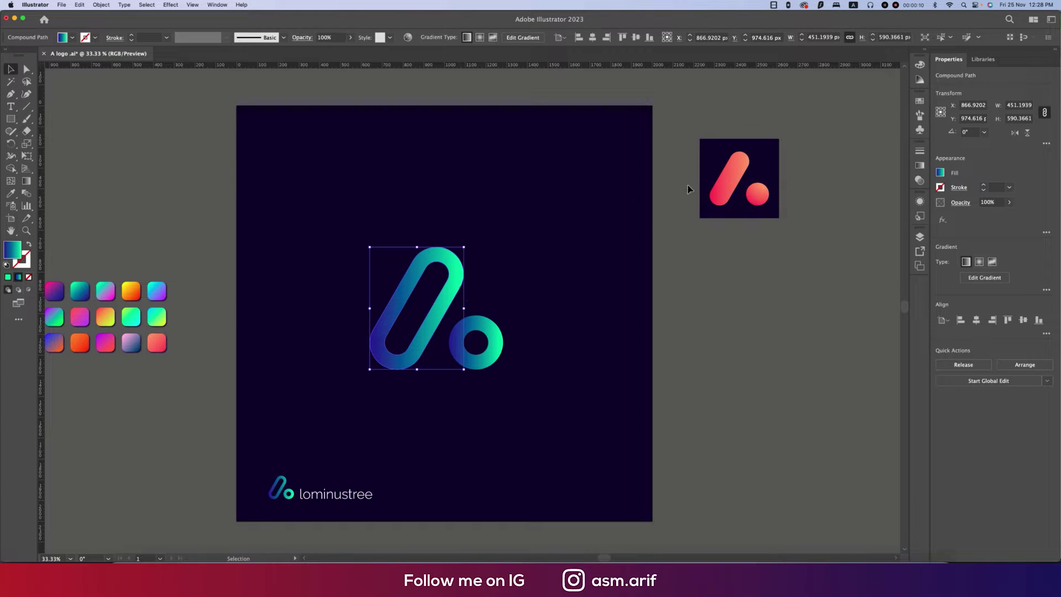
left_click(739, 180)
right_click(756, 196)
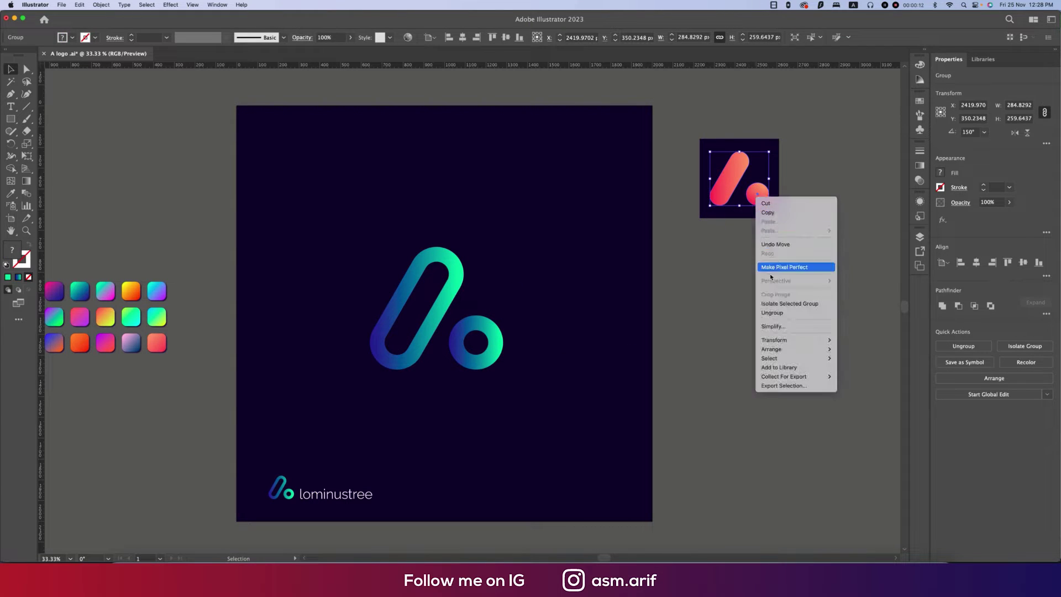
left_click(771, 313)
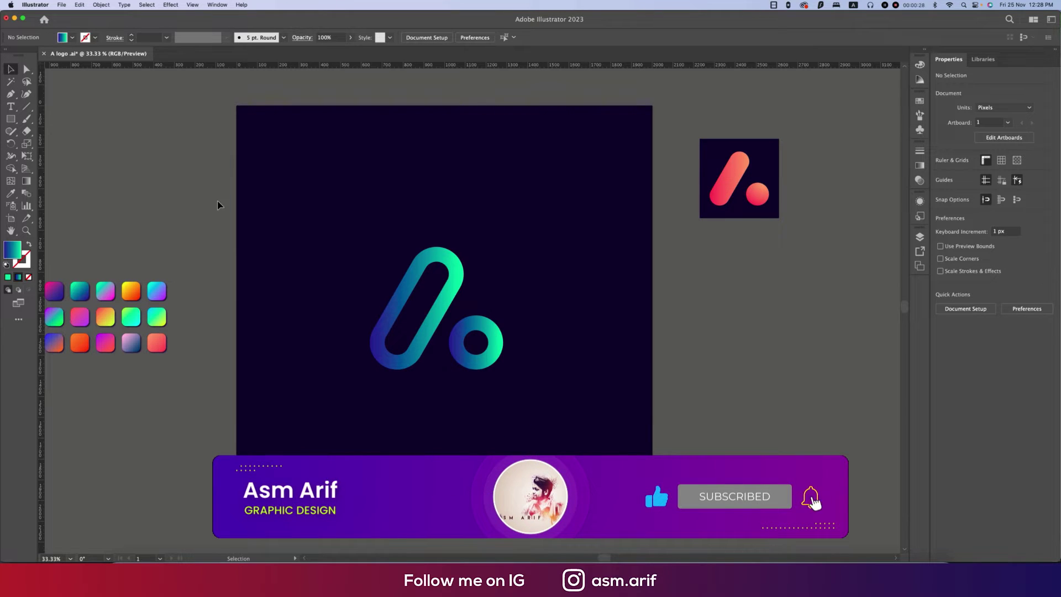
- Create a 2000 × 2000 px CMYK document named 'a logo', then return to the original logo tab
left_click(62, 5)
left_click(72, 17)
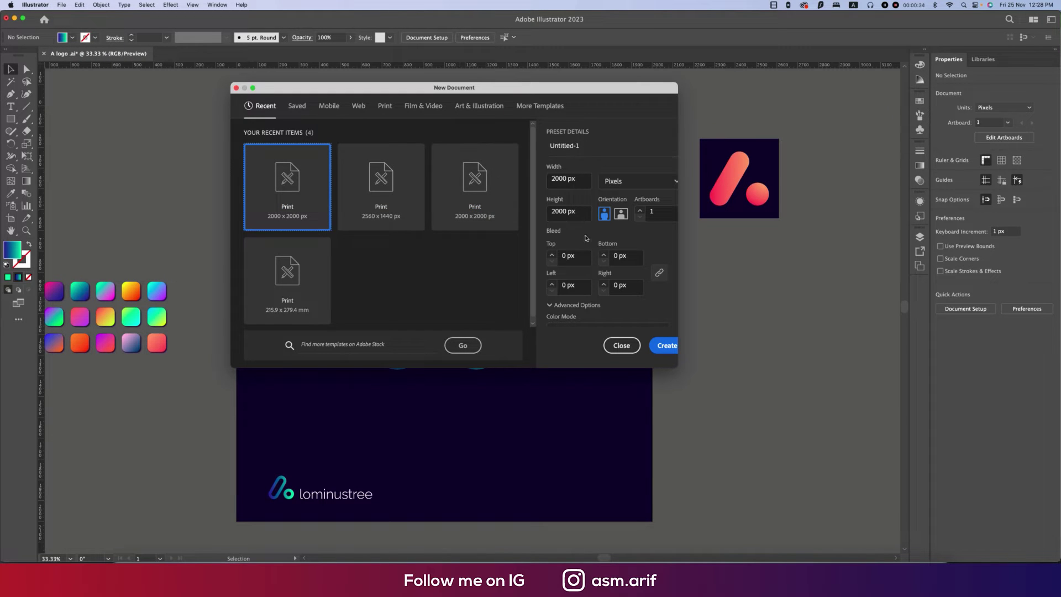
scroll(591, 305, "down", 3)
left_click(613, 228)
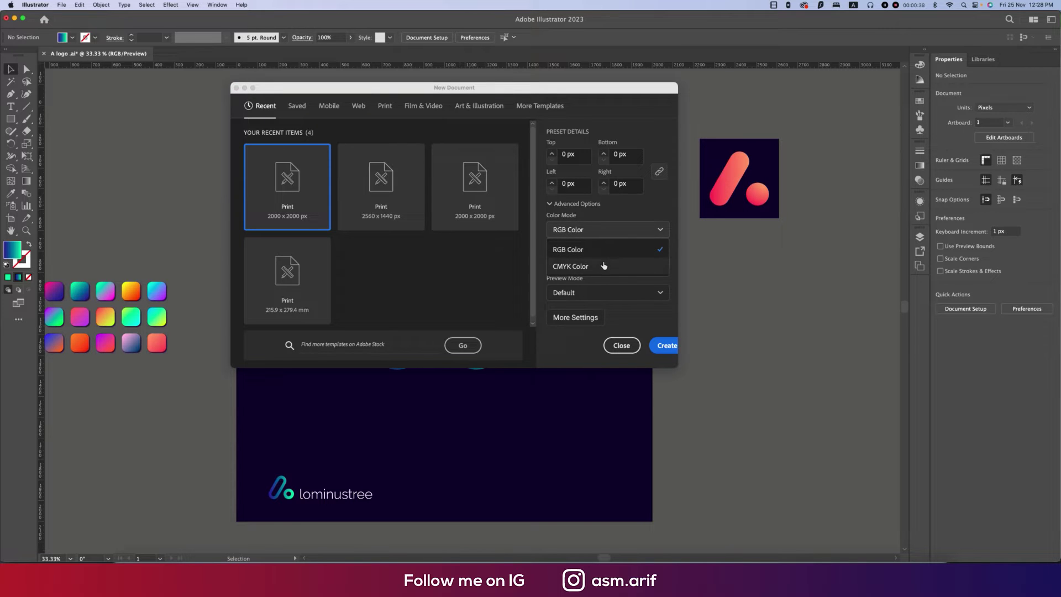
left_click(604, 266)
scroll(538, 146, "up", 3)
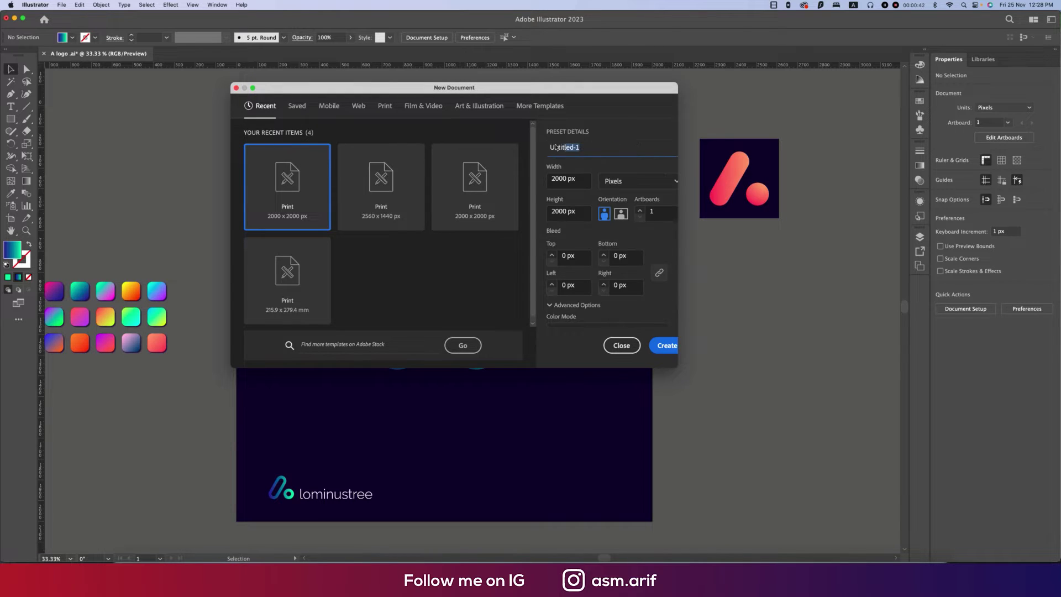
type("a logo")
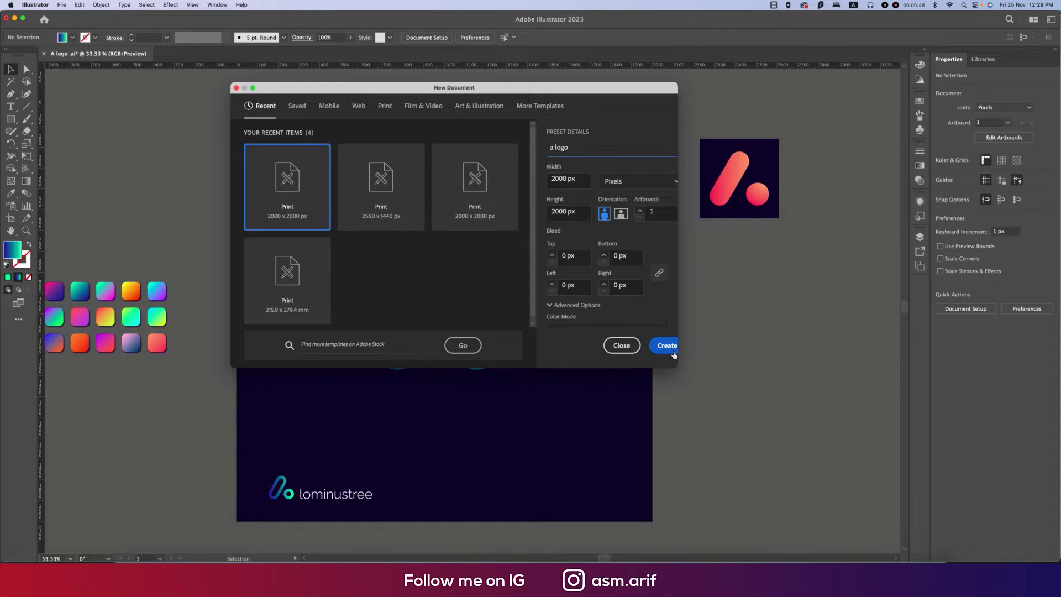
left_click(667, 345)
key("ctrl+Tab")
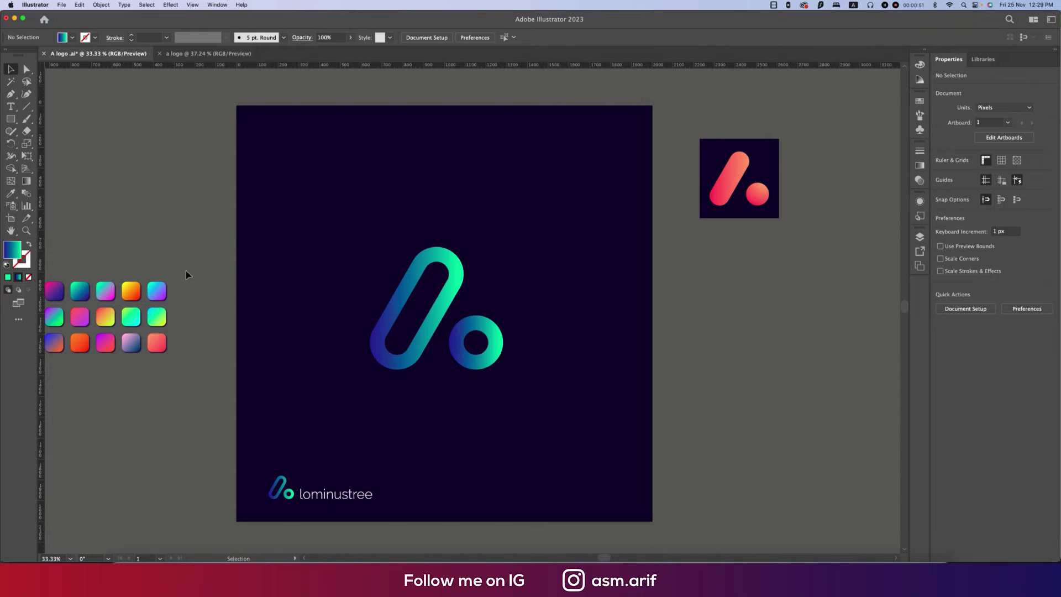
- Copy the gradient swatch squares into the 'a logo' document
left_click_drag(185, 270, 237, 266)
left_click_drag(77, 248, 221, 353)
left_click_drag(211, 267, 207, 54)
left_click_drag(189, 275, 191, 277)
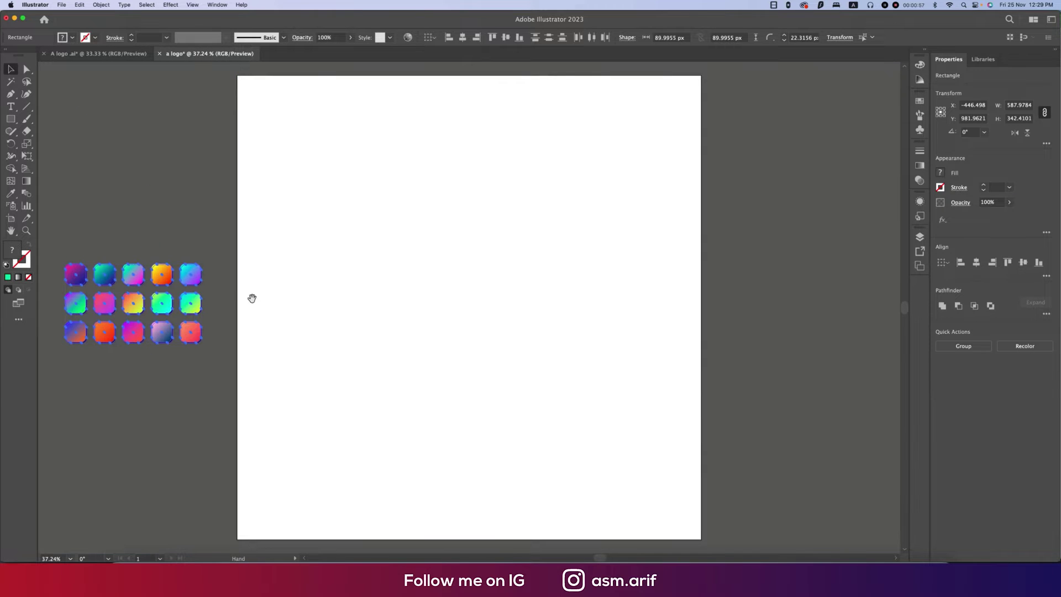
left_click(532, 230)
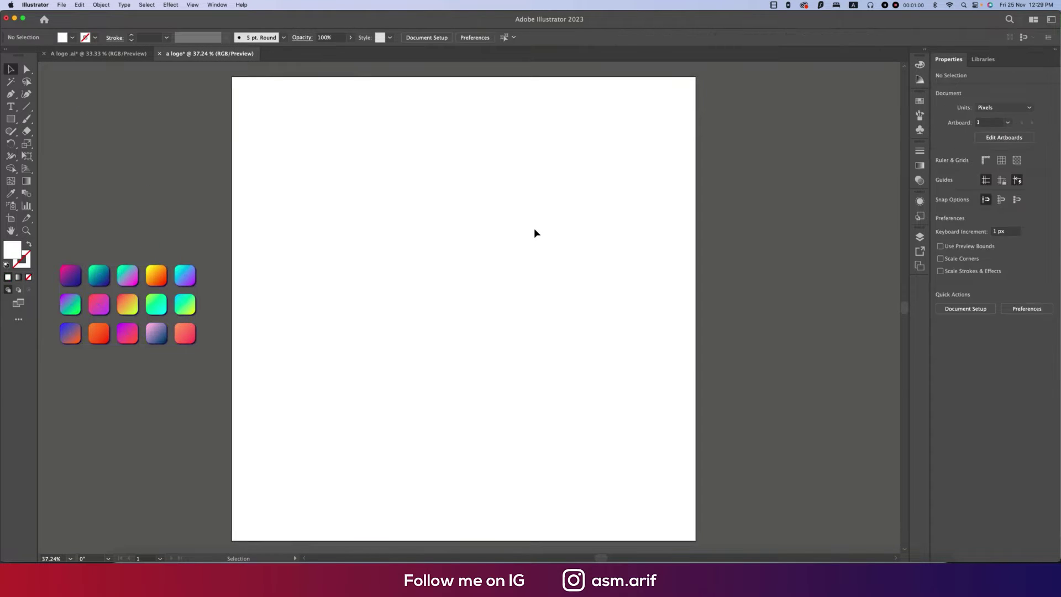
- Draw a 2000 × 2000 px square centred on the artboard
left_click(11, 118)
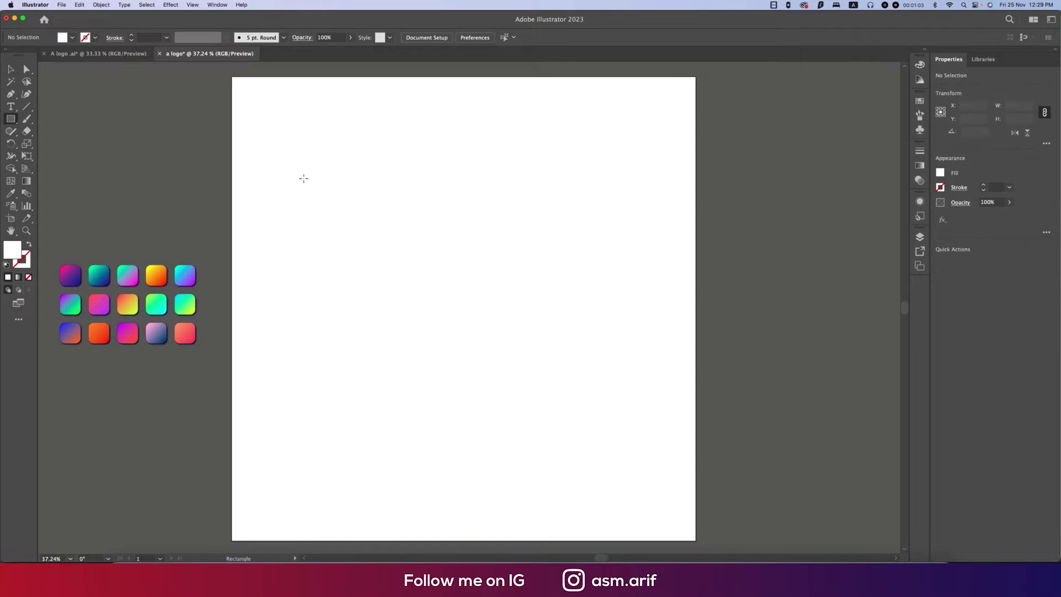
left_click(558, 284)
type("2")
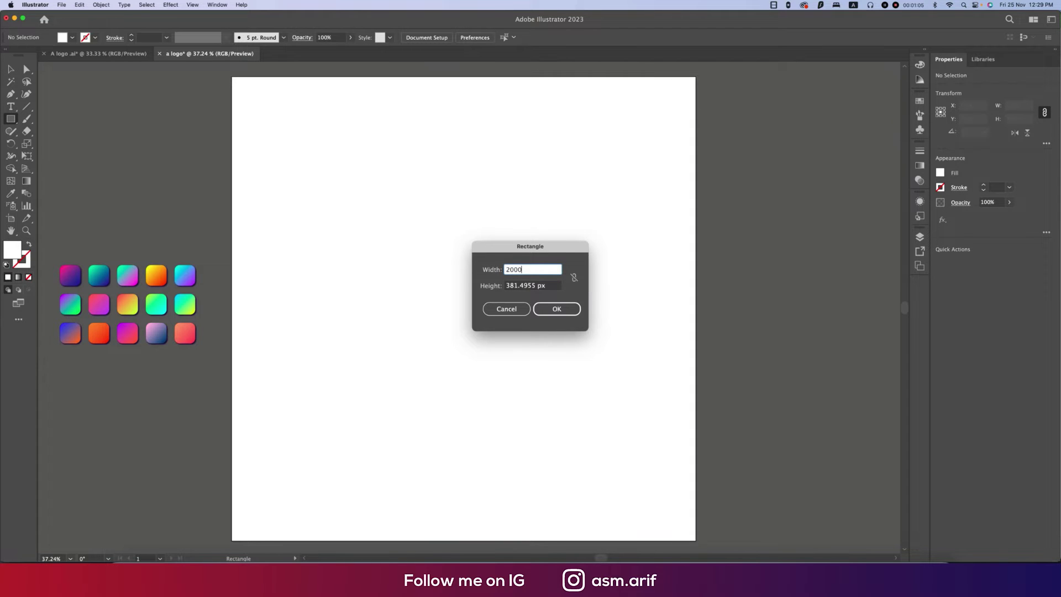
type("000")
key("Tab")
type("2000")
key("Return")
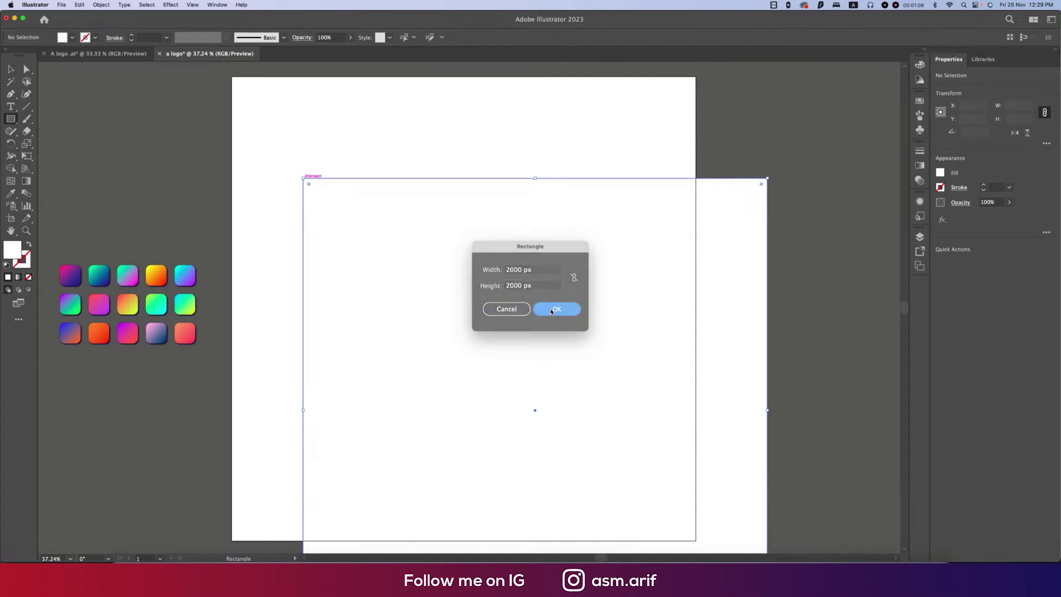
left_click(468, 41)
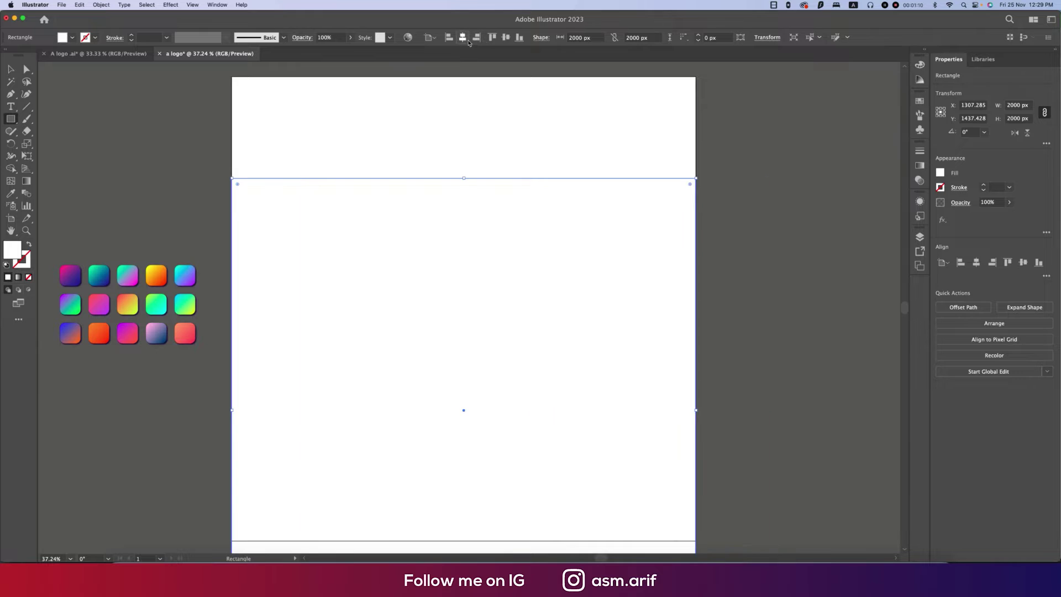
left_click(506, 37)
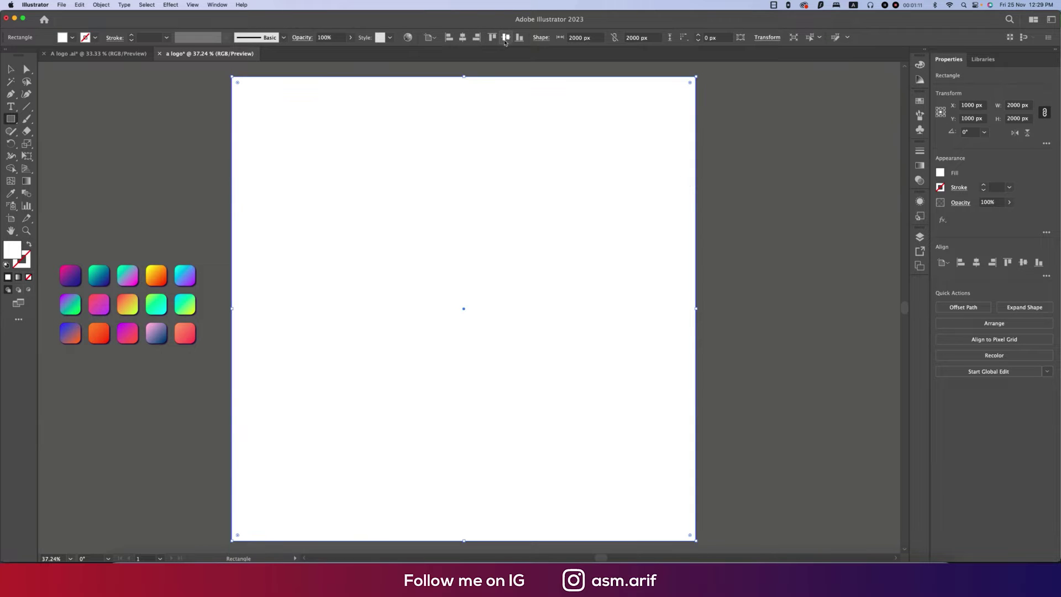
- Fill the square with dark navy #0B142D and deselect it
double_click(15, 254)
left_click(813, 204)
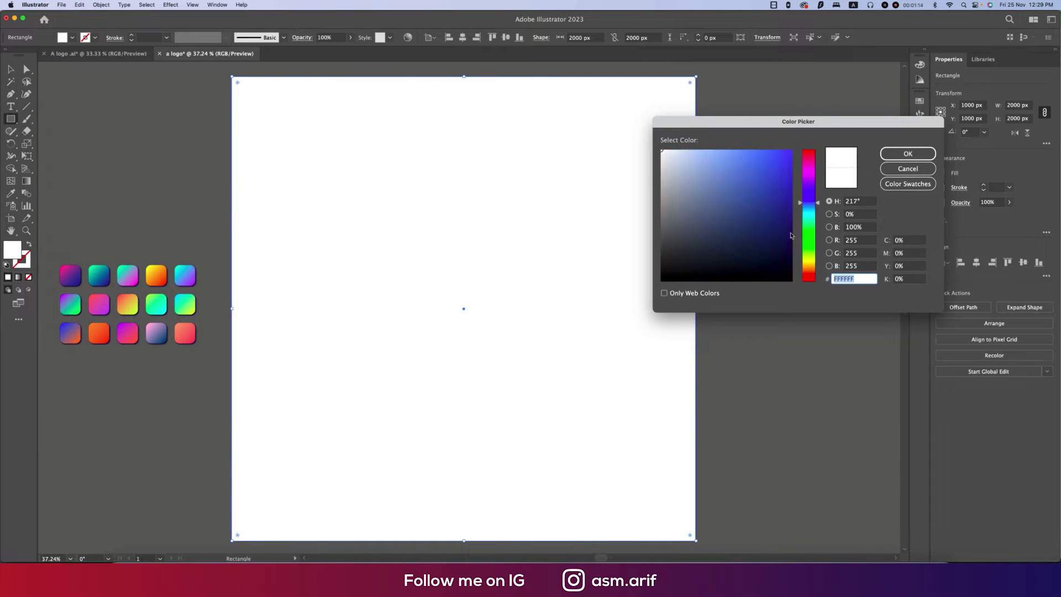
left_click_drag(779, 246, 785, 245)
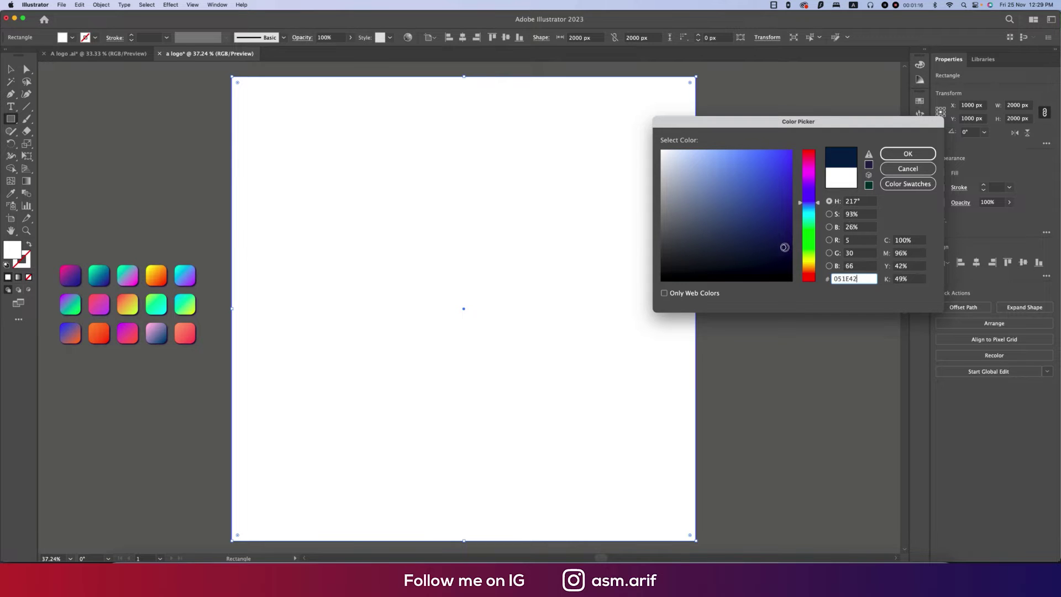
left_click_drag(810, 206, 811, 199)
left_click_drag(868, 279, 827, 277)
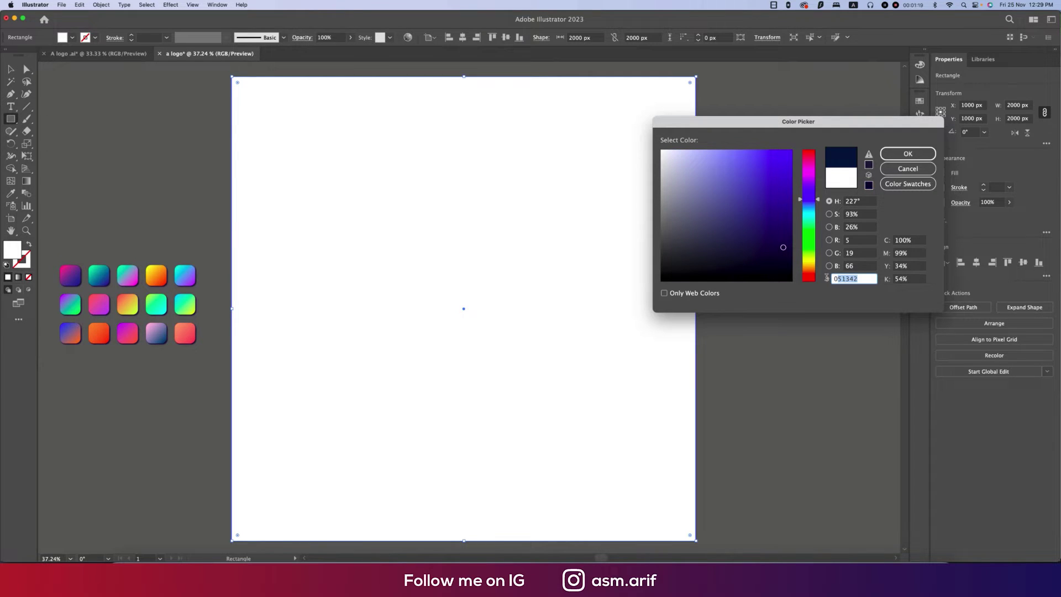
left_click(907, 153)
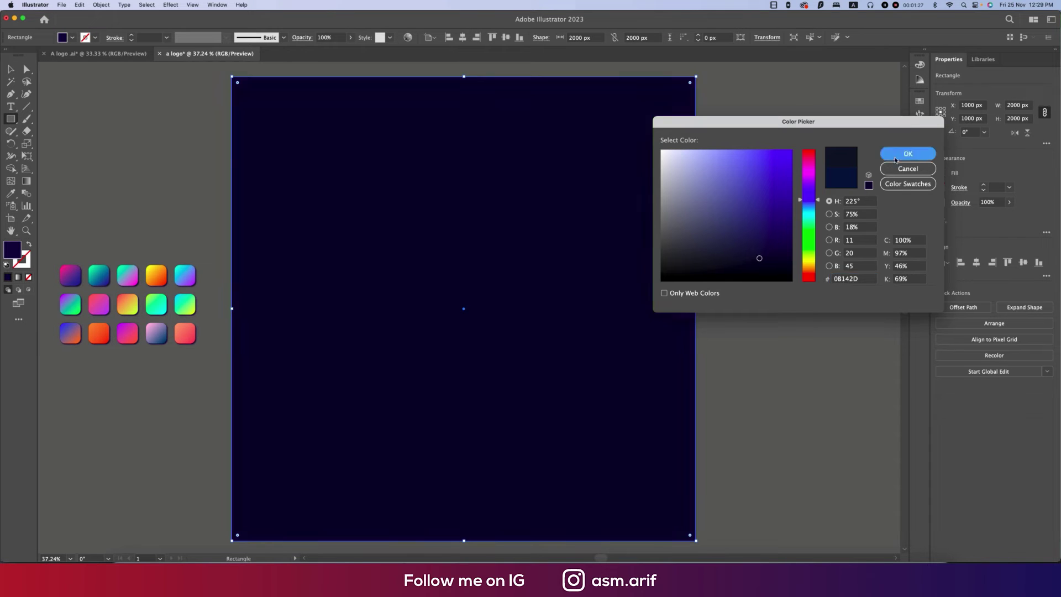
left_click(908, 154)
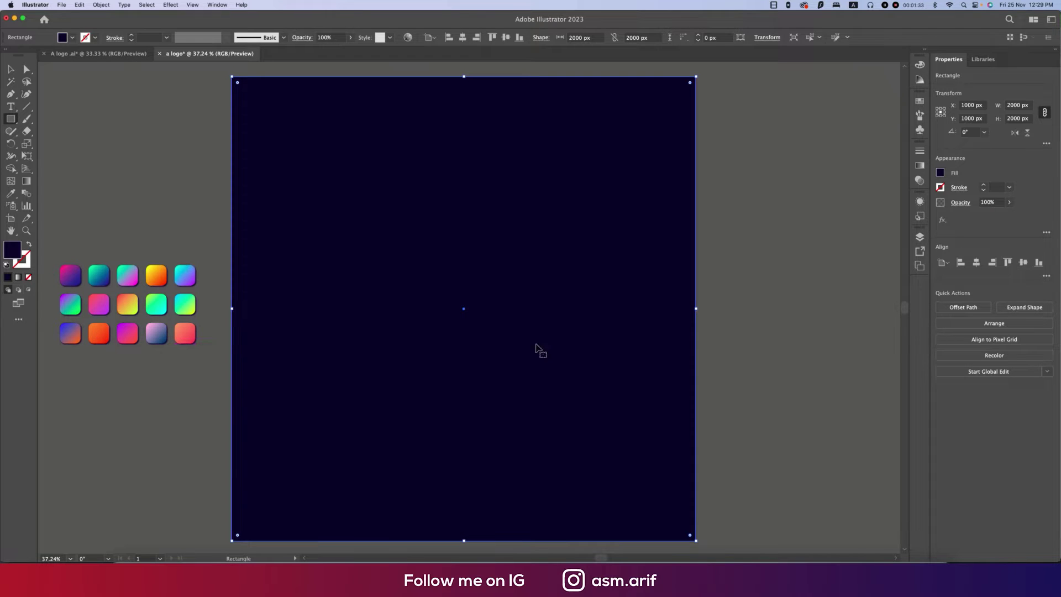
key("super+shift+a")
key("v")
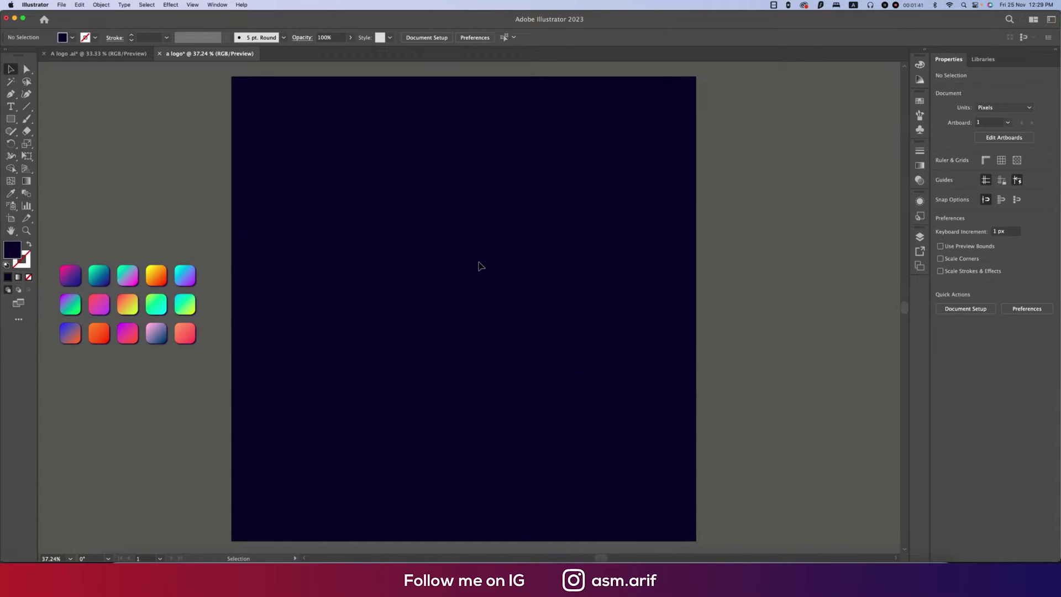
- Draw a tall rectangle with no fill and a white stroke
key("m")
left_click_drag(349, 182, 404, 315)
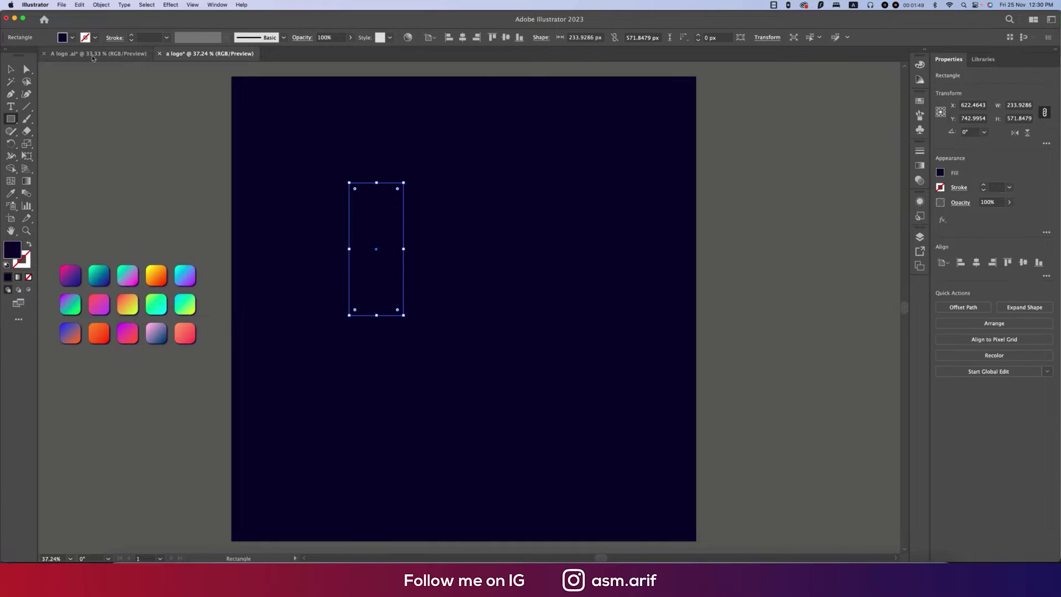
left_click(29, 244)
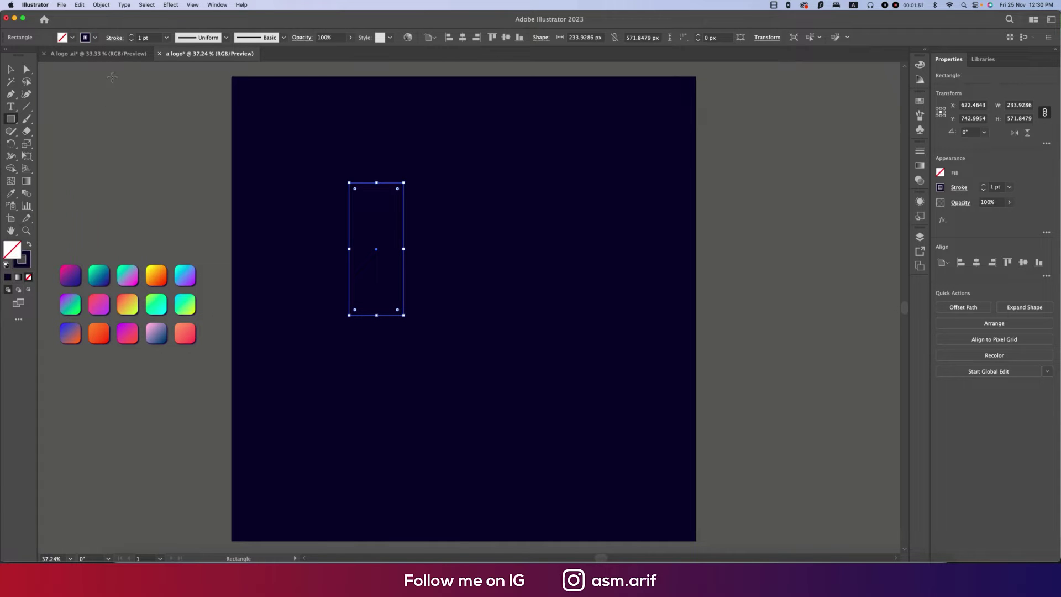
left_click(95, 37)
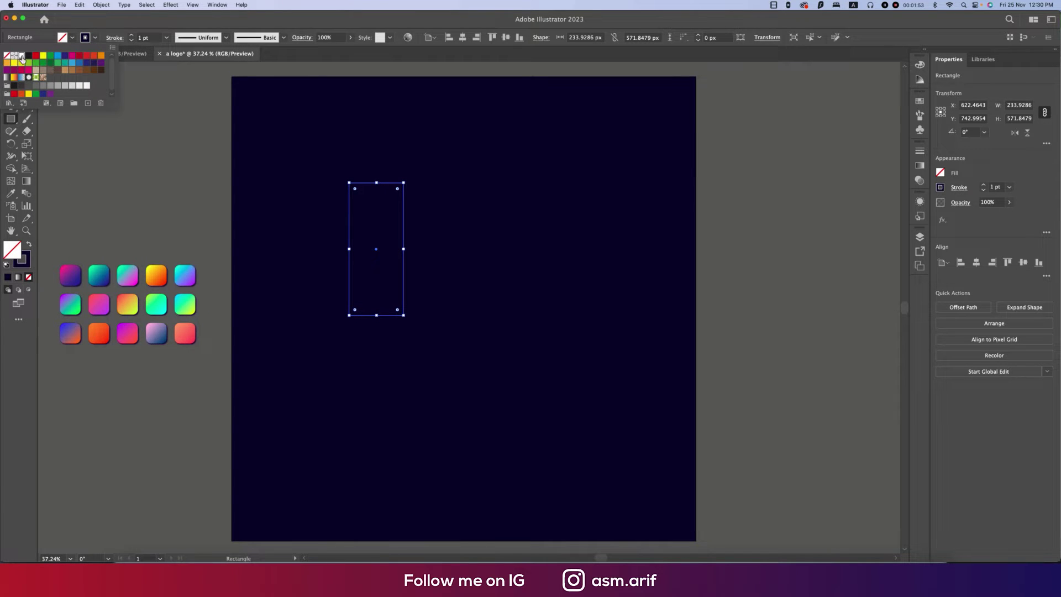
left_click(12, 64)
left_click(226, 162)
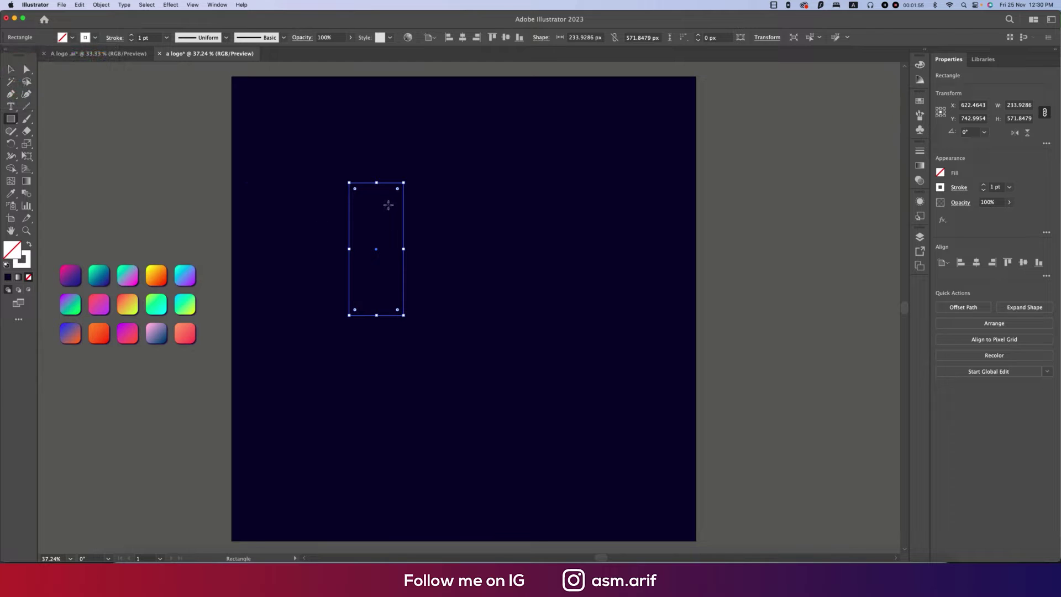
- Give it a 100 pt stroke, round it into a pill, and draw a small square ring beside it
left_click(166, 37)
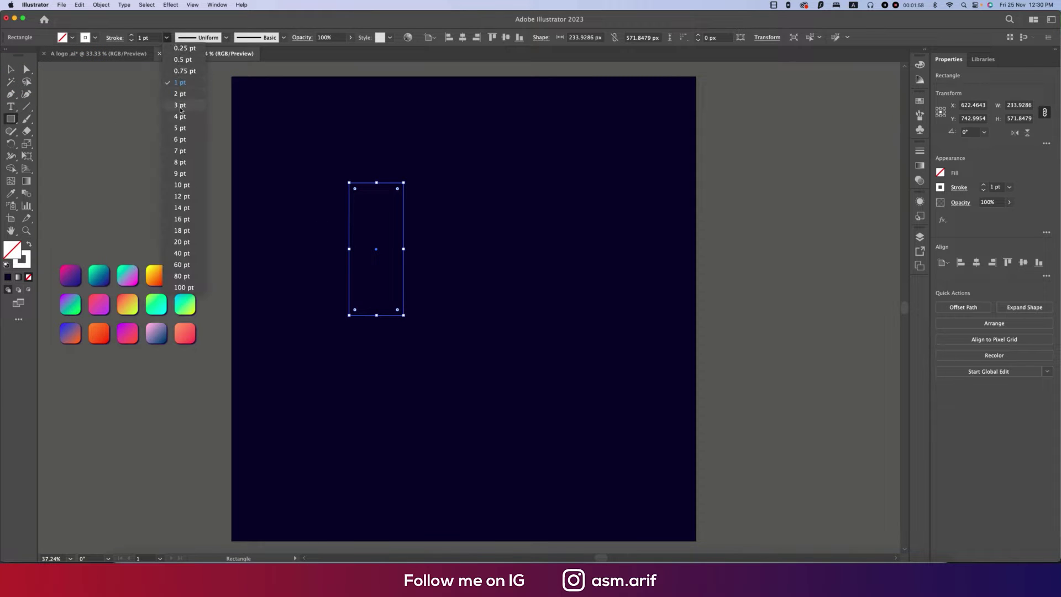
left_click(185, 244)
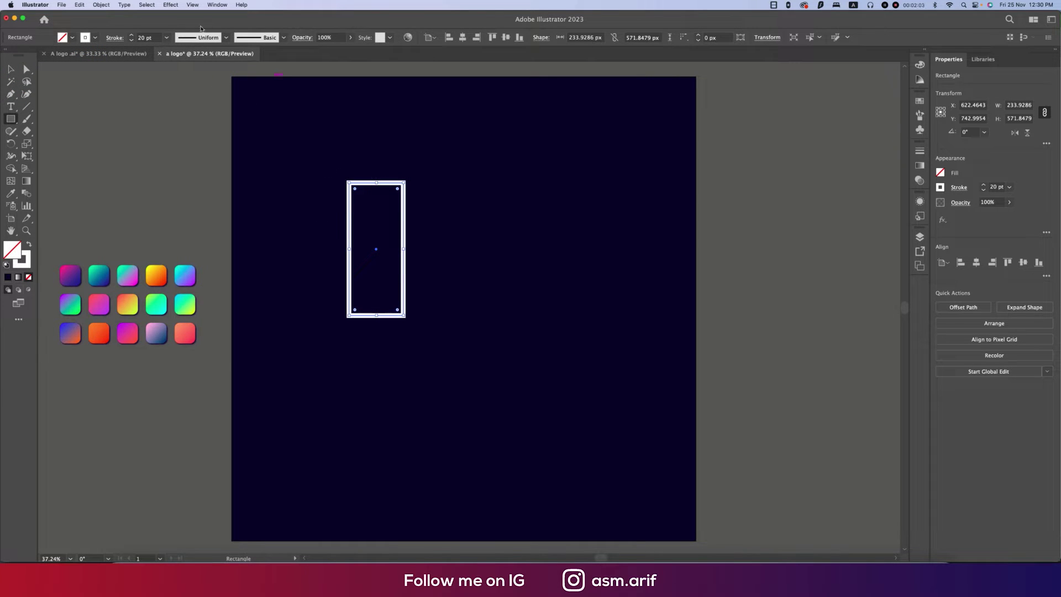
left_click(167, 37)
left_click(185, 288)
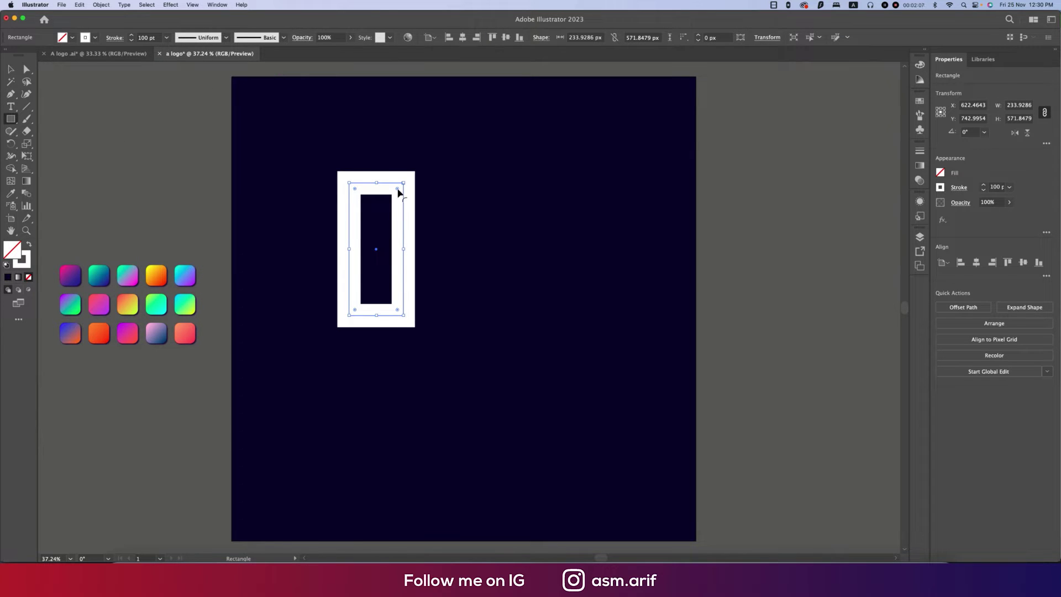
left_click_drag(398, 192, 356, 285)
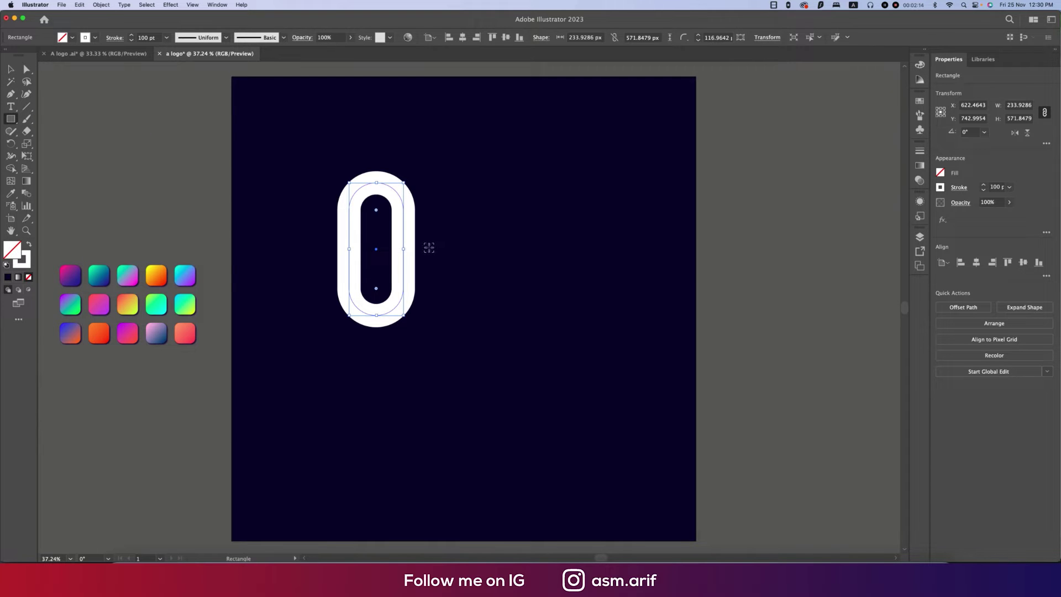
left_click_drag(430, 246, 438, 348)
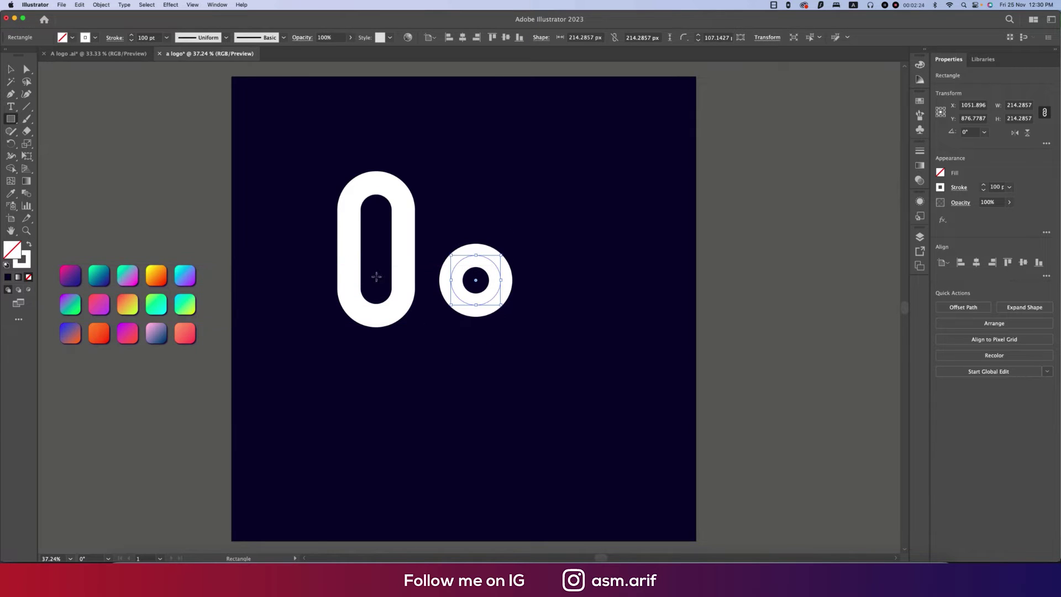
- Stretch the pill taller, rotate it 30° and flip it horizontally to lean right
key("v")
left_click(469, 208)
left_click_drag(312, 159, 457, 220)
left_click_drag(377, 183, 377, 159)
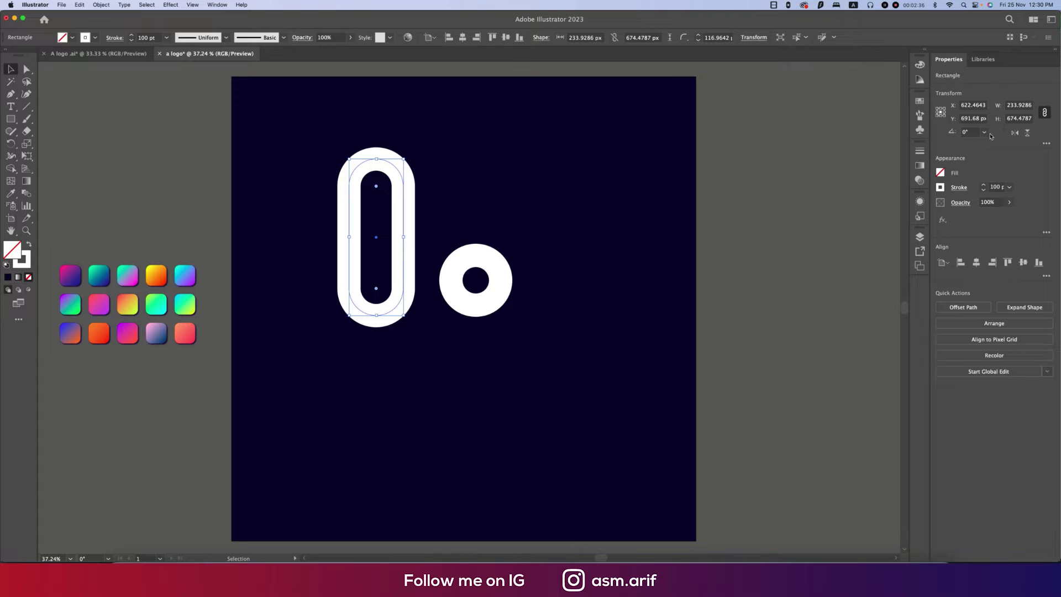
left_click(976, 132)
type("30")
key("Return")
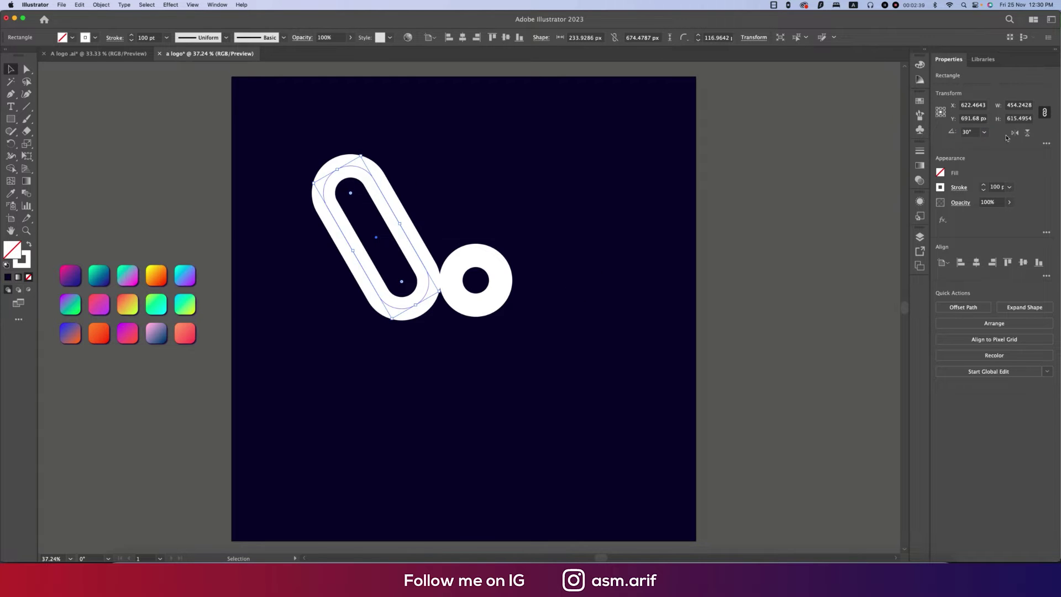
left_click(1014, 132)
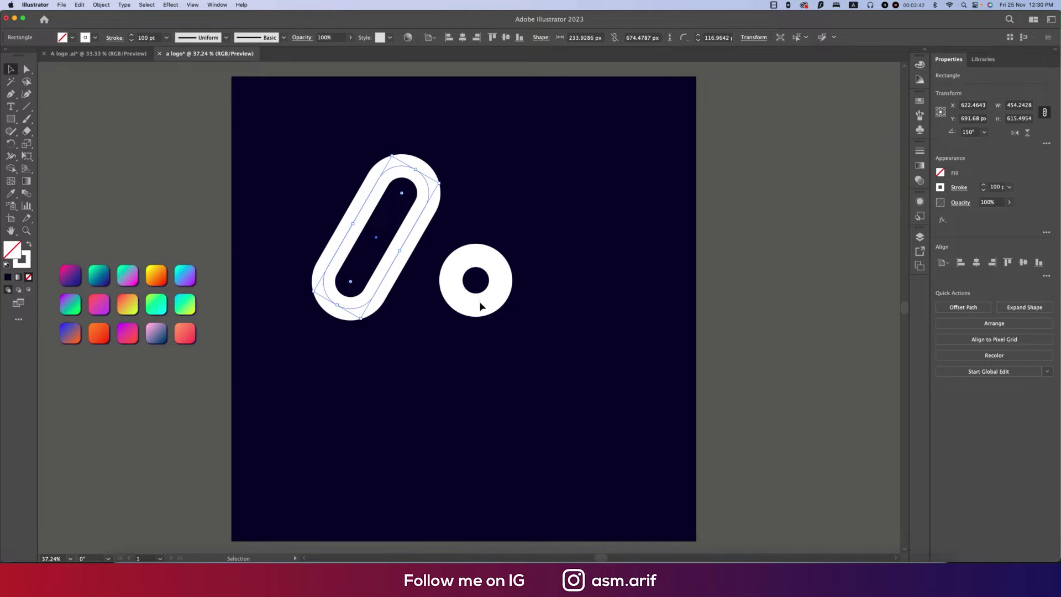
- Tuck the ring against the pill's lower end and move both toward the artboard centre
left_click_drag(480, 306, 465, 316)
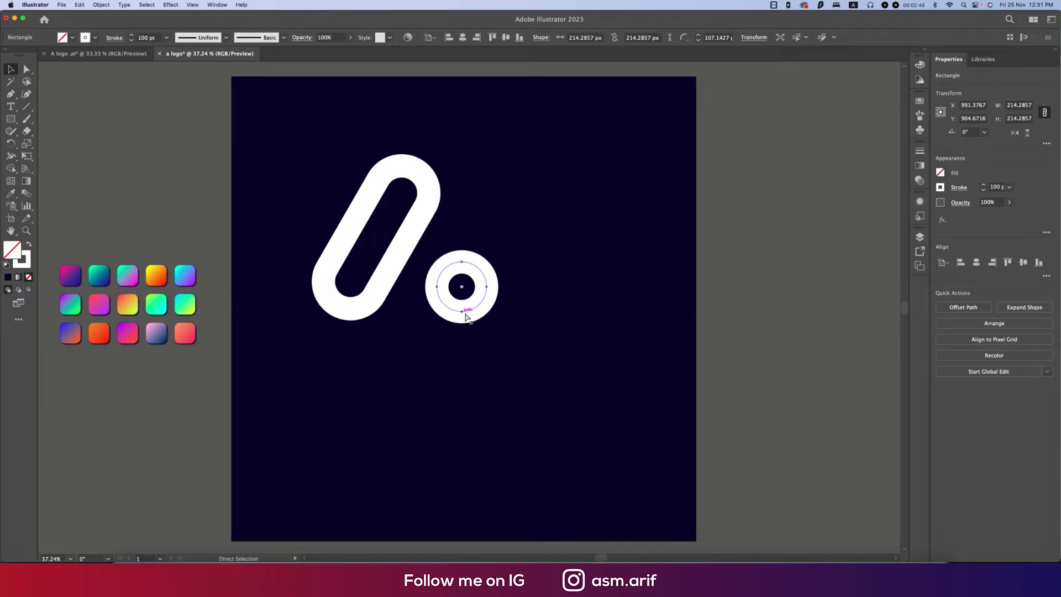
key("super+y")
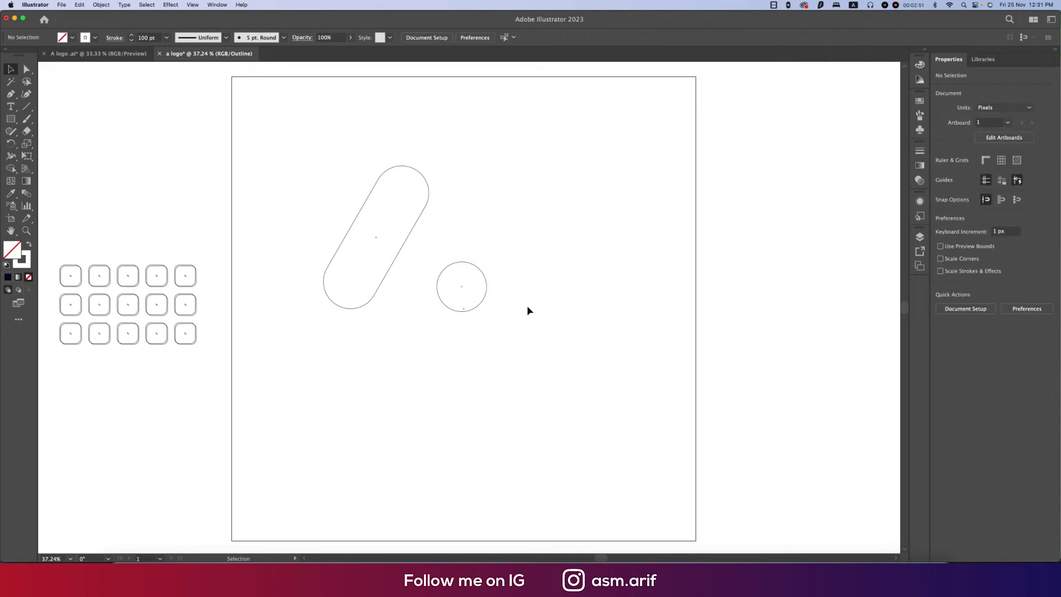
key("super+a")
left_click_drag(473, 310, 521, 361)
left_click(562, 396)
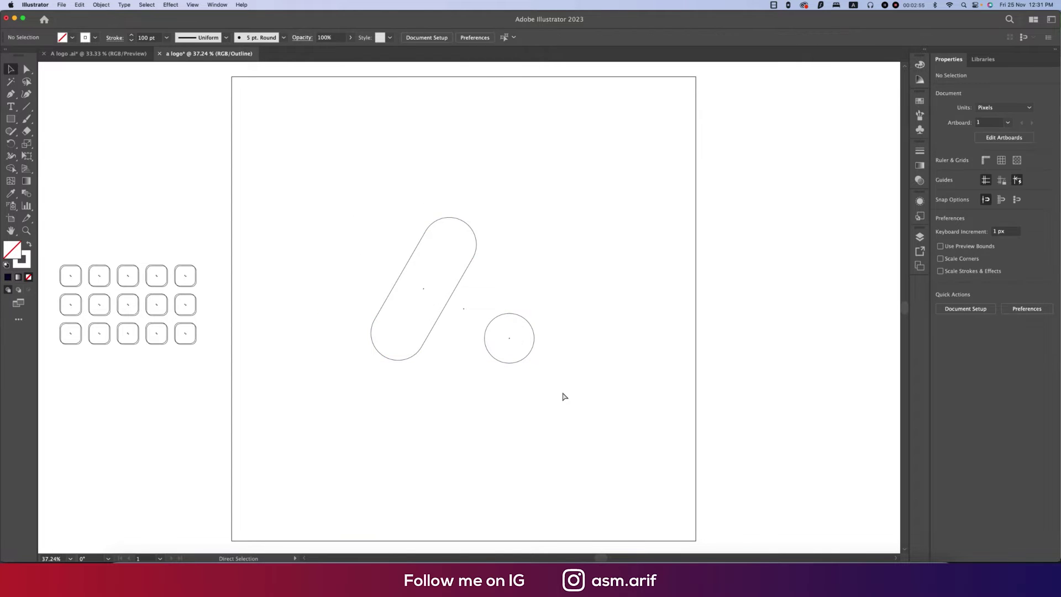
key("super+y")
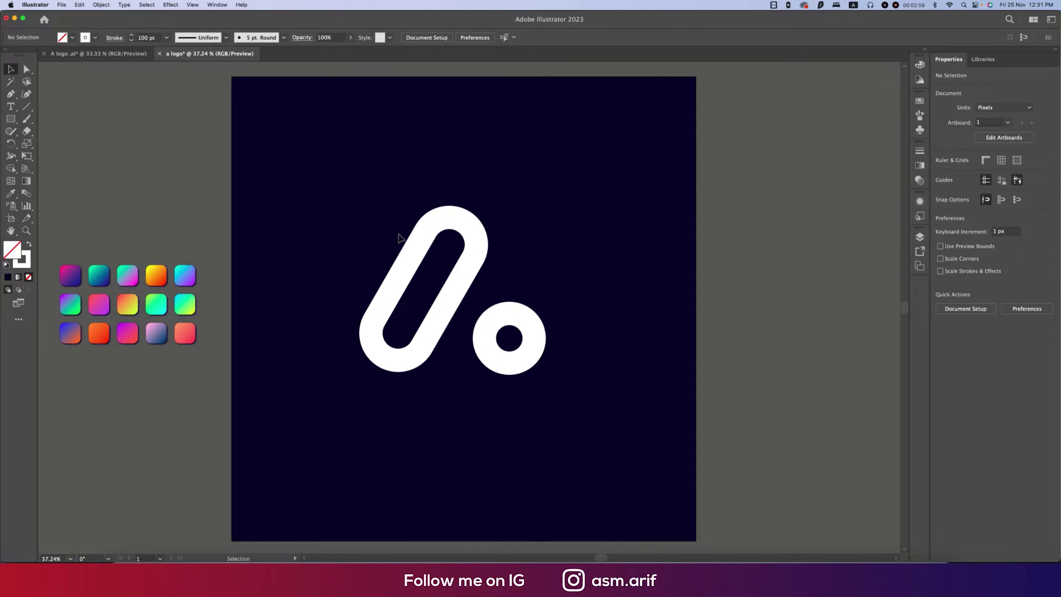
- Draw a 3-sided polygon and stretch it into a large triangle around the pill and ring
left_click(10, 119)
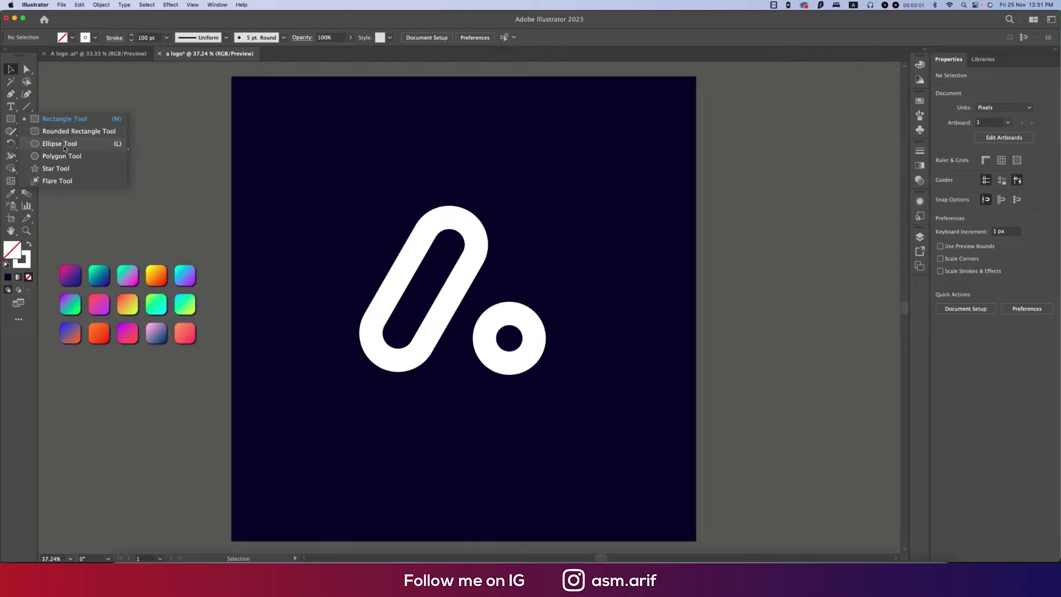
left_click(63, 158)
left_click(473, 197)
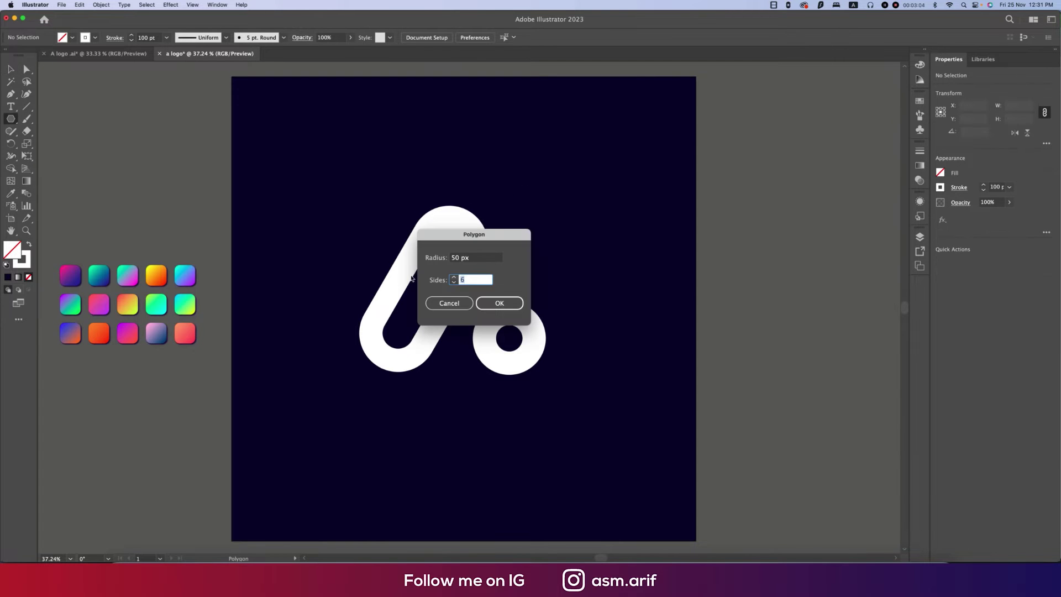
type("3")
left_click(499, 303)
key("shift+x")
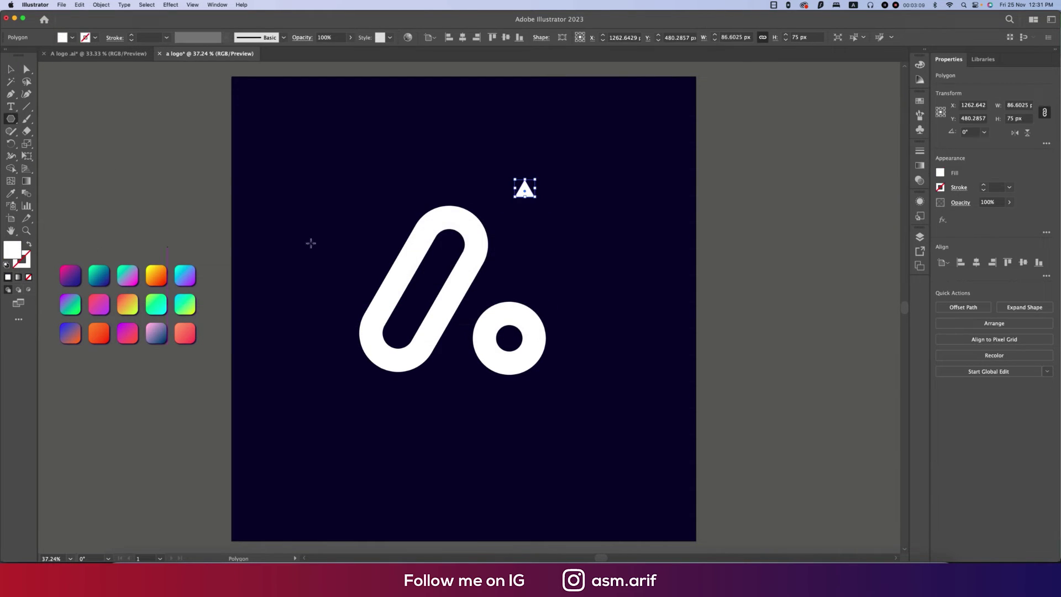
key("v")
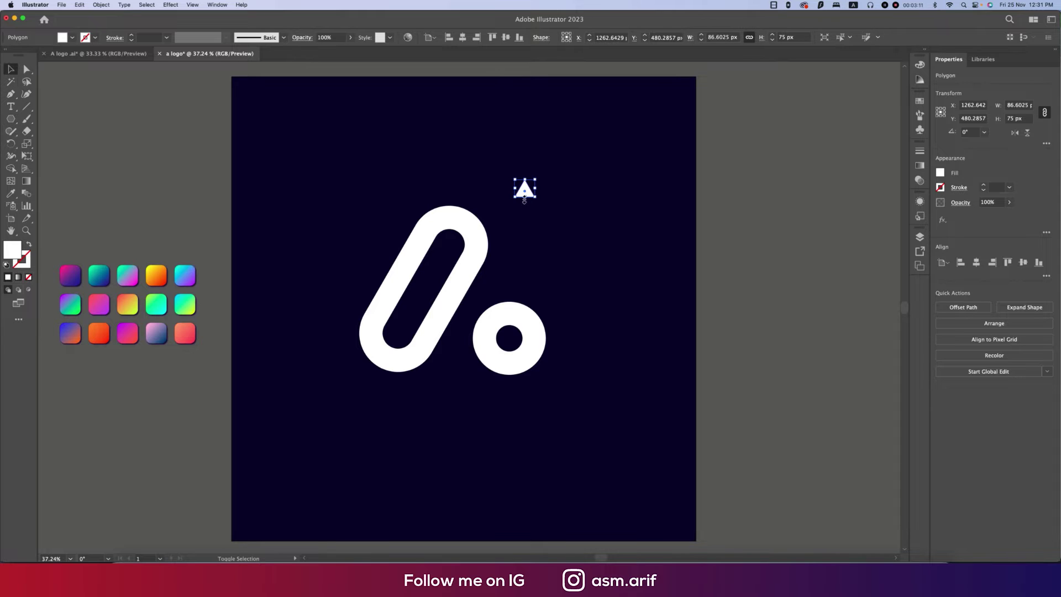
left_click_drag(524, 199, 457, 372)
left_click_drag(455, 178, 456, 153)
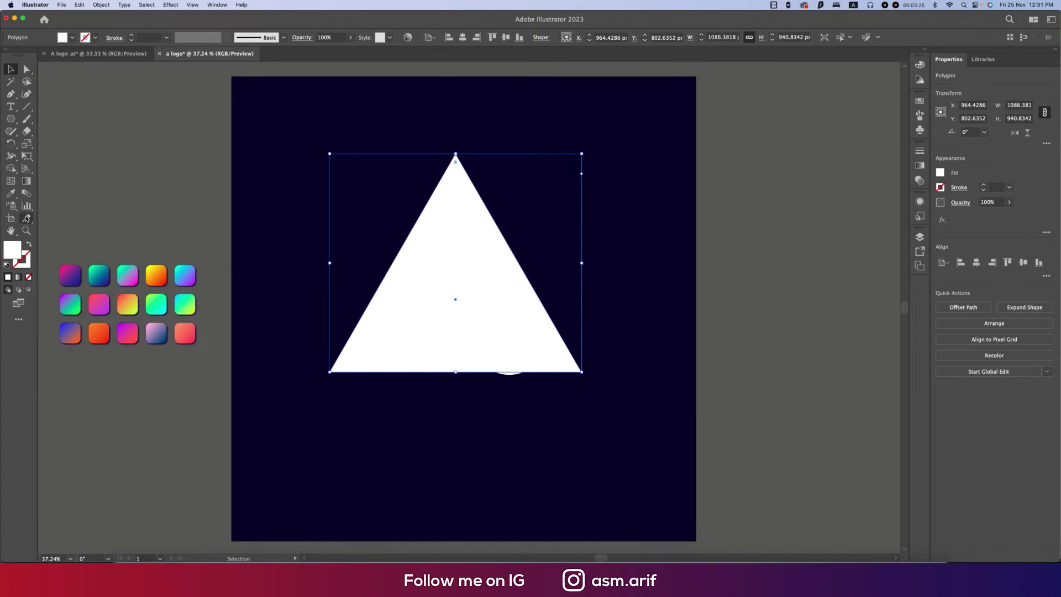
- Make the triangle outline-only and convert it into a guide
left_click(29, 244)
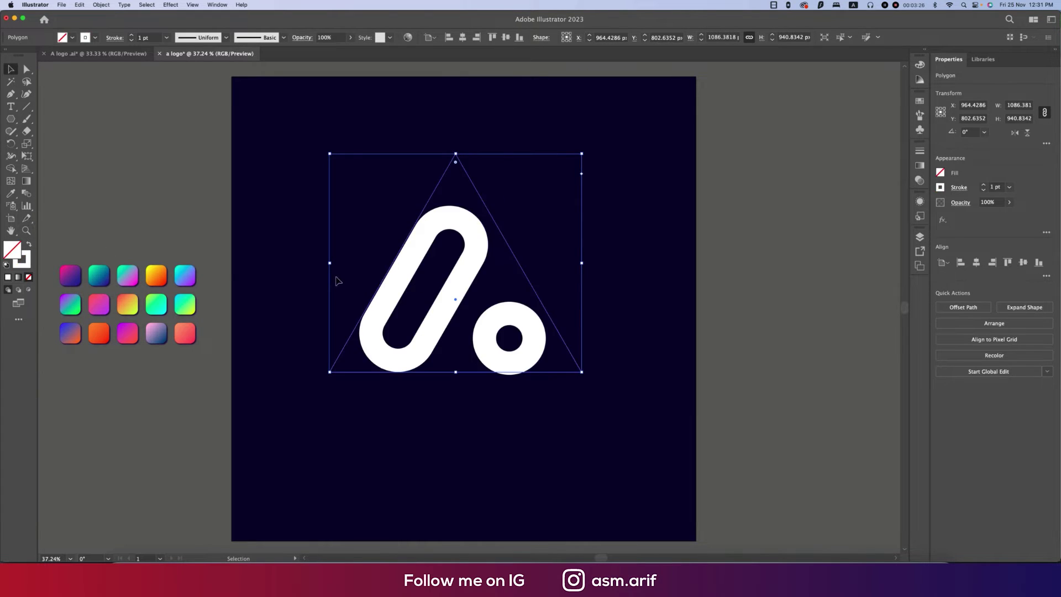
right_click(505, 241)
left_click(550, 435)
key("cmd+=")
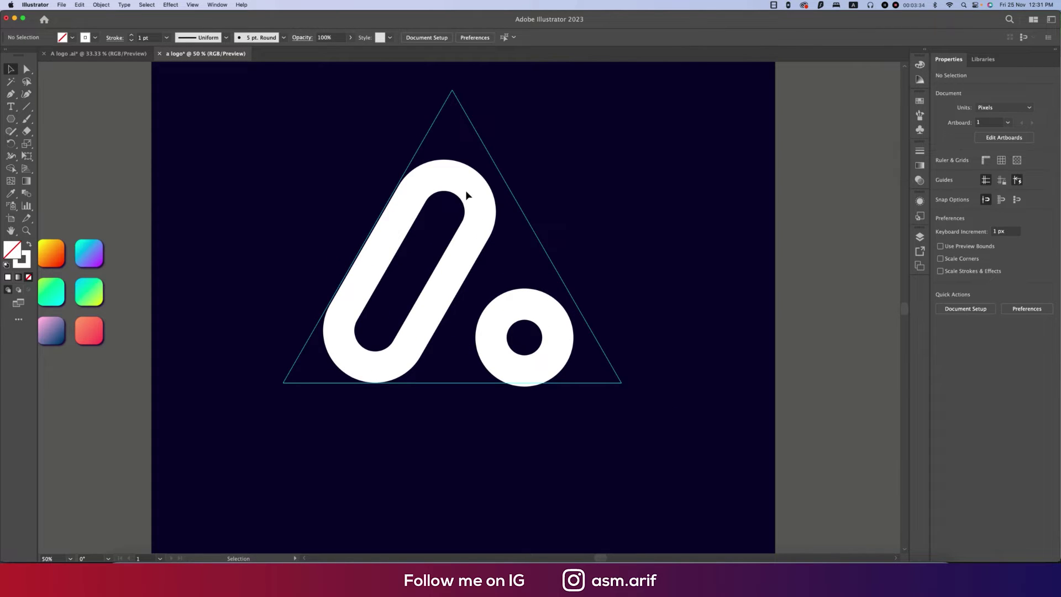
- Enlarge the ring so it rests on the triangle's base
left_click(481, 279)
left_click_drag(473, 187, 478, 165)
left_click_drag(384, 246, 381, 245)
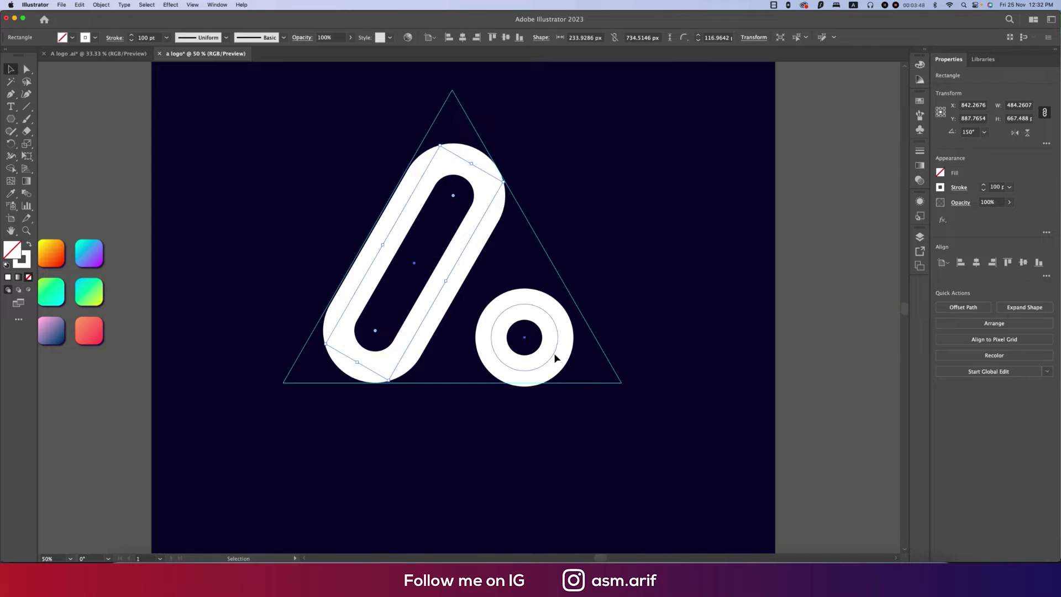
left_click_drag(554, 354, 555, 350)
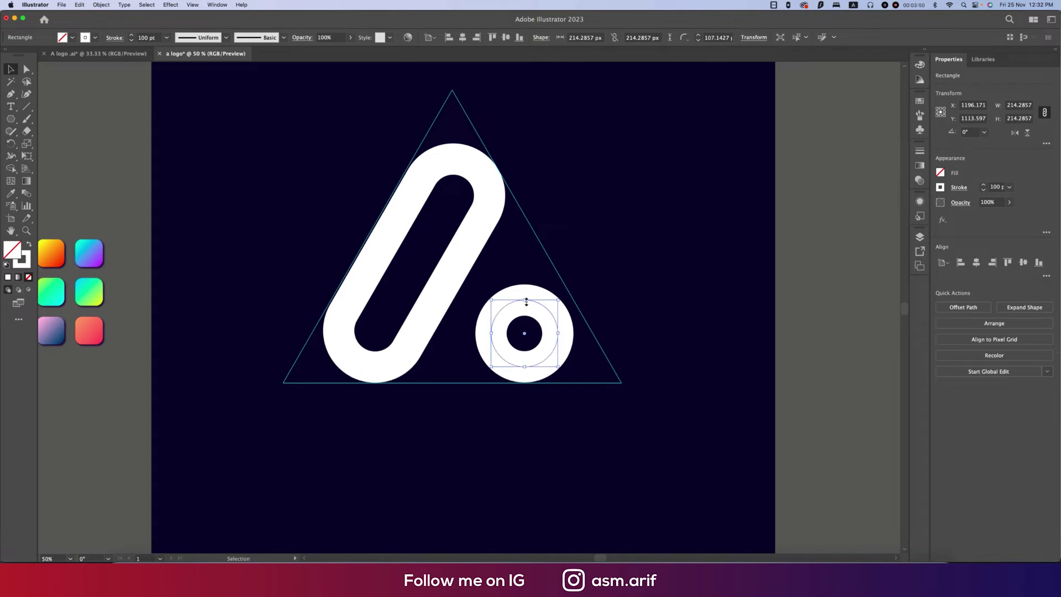
left_click_drag(559, 302, 569, 304)
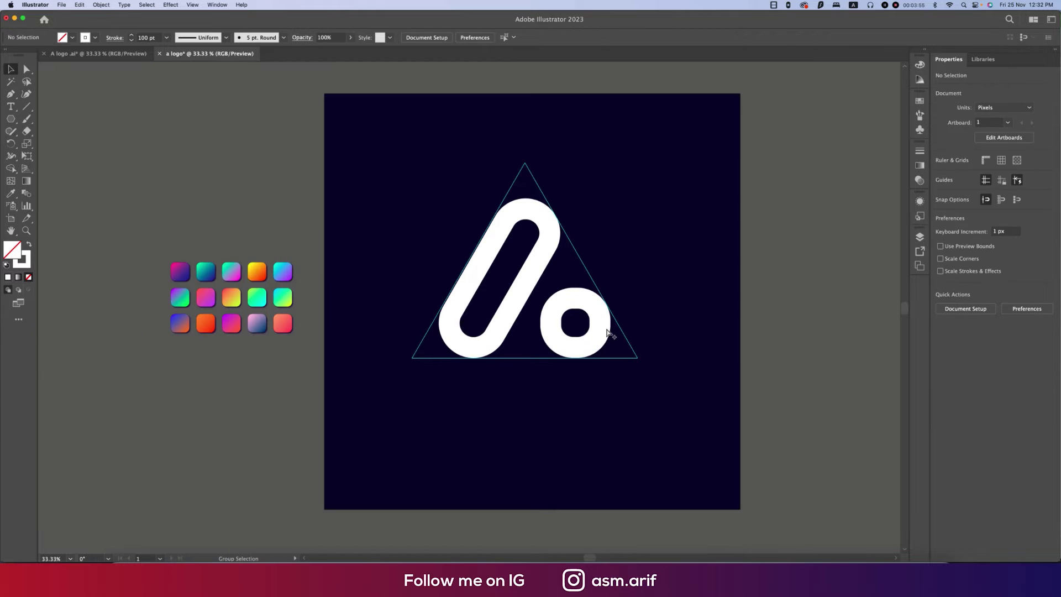
- Round the ring's inner corners so its hole becomes a full circle
key("super+1")
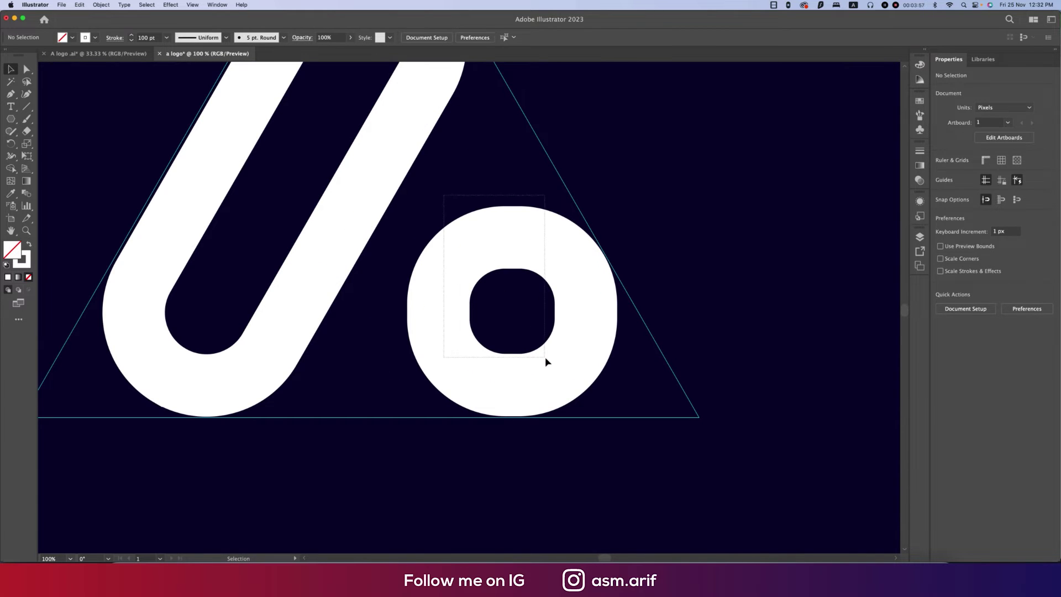
left_click(546, 359)
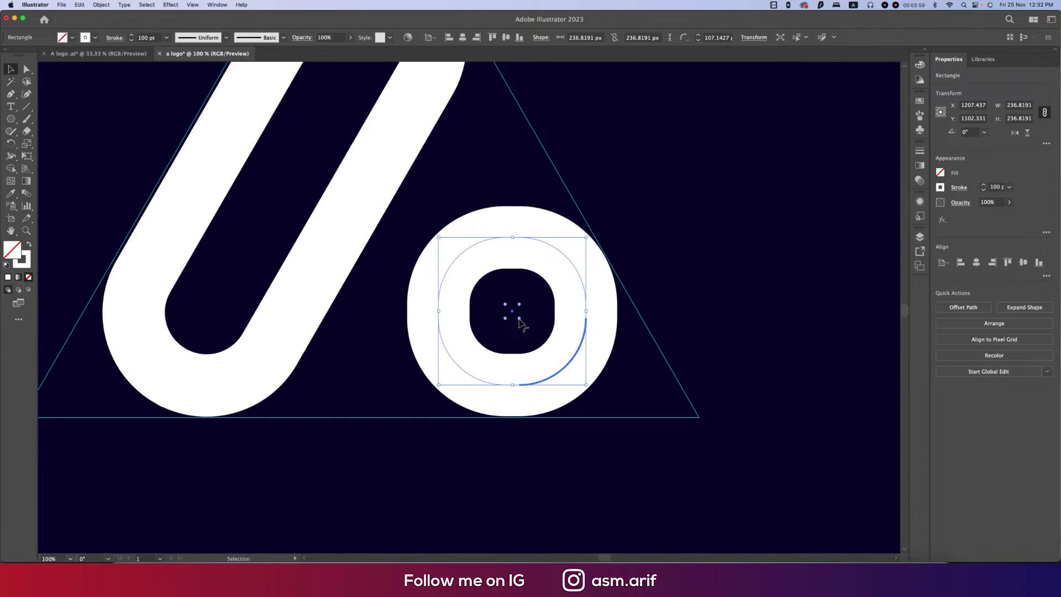
left_click_drag(520, 320, 508, 306)
left_click_drag(512, 237, 512, 235)
- Expand the pill and ring strokes into solid white filled shapes
key("super+minus")
key("super+minus")
left_click(450, 232)
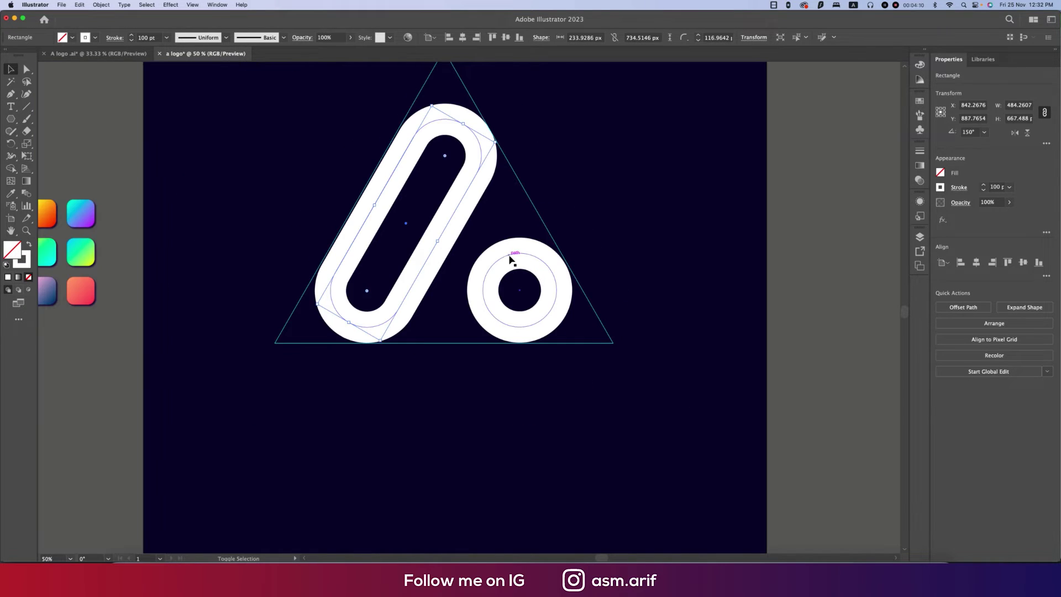
left_click(508, 257, "shift")
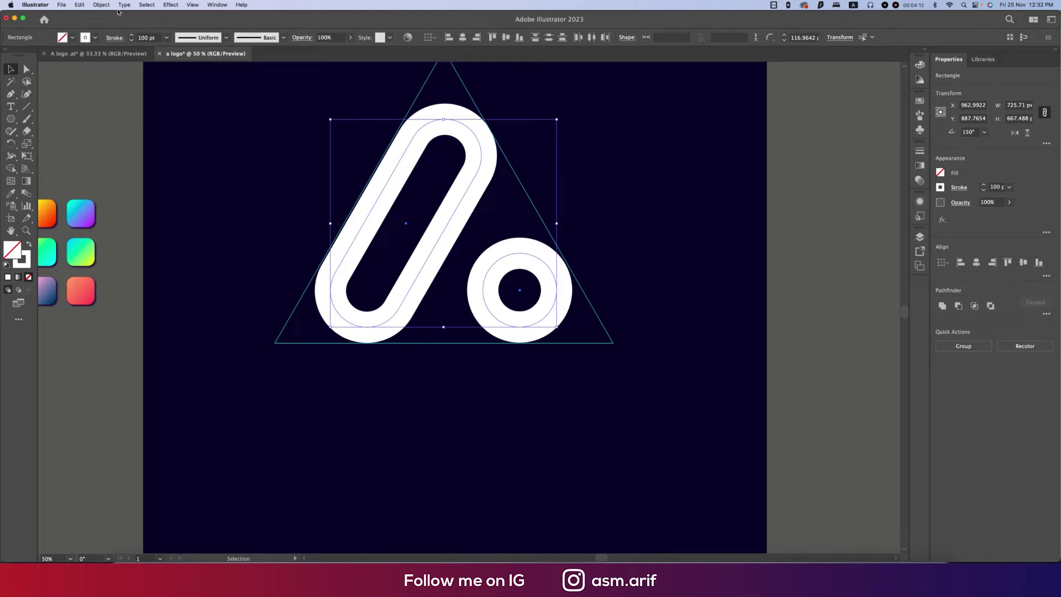
left_click(101, 5)
left_click(104, 117)
key("Return")
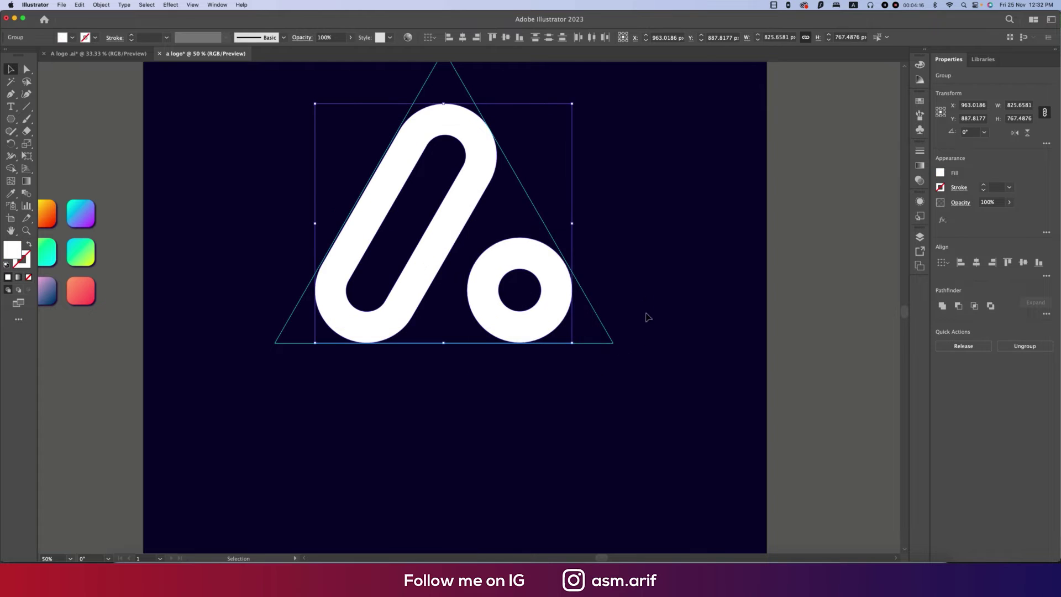
- Enlarge the ring slightly from its top to about 346 px
left_click_drag(648, 302, 661, 346)
key("super+equal")
left_click(526, 298)
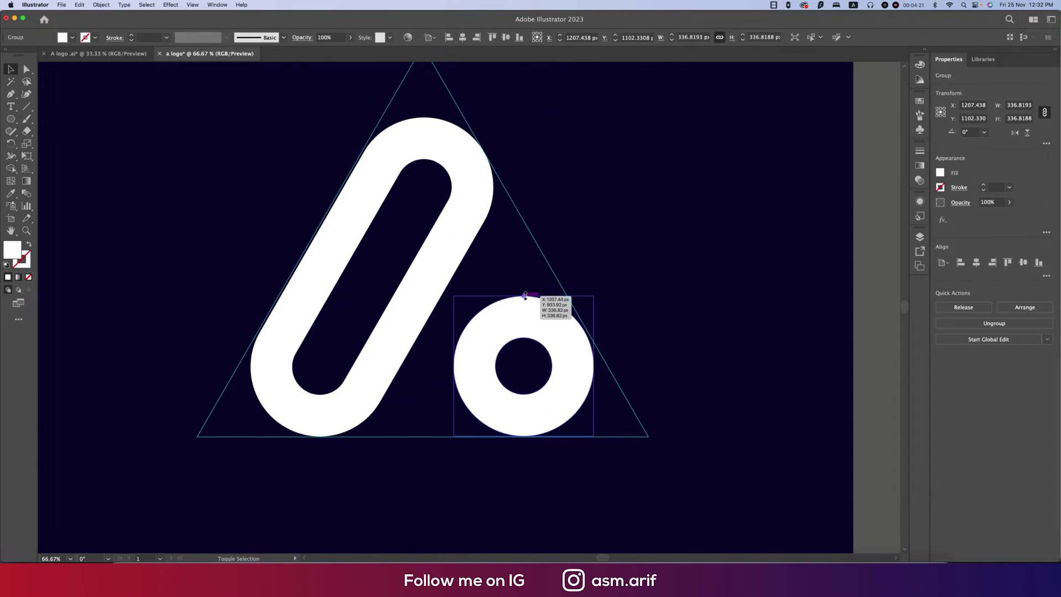
left_click_drag(525, 295, 525, 291)
- Enlarge the ring from its bottom edge while toggling Snap to Point off and on
scroll(549, 462, "up", 2)
left_click_drag(493, 411, 494, 411)
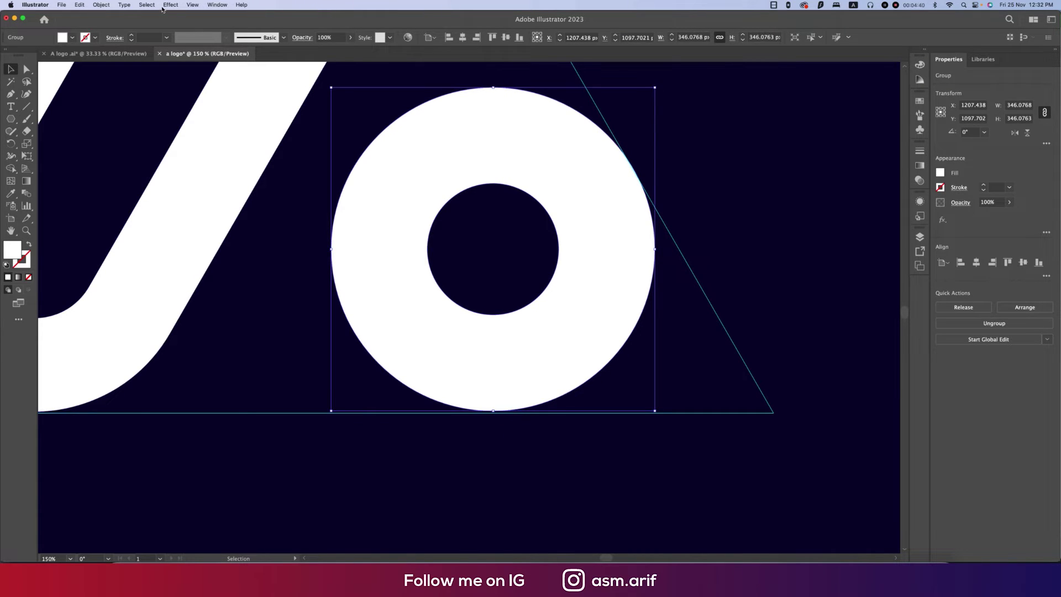
left_click(217, 5)
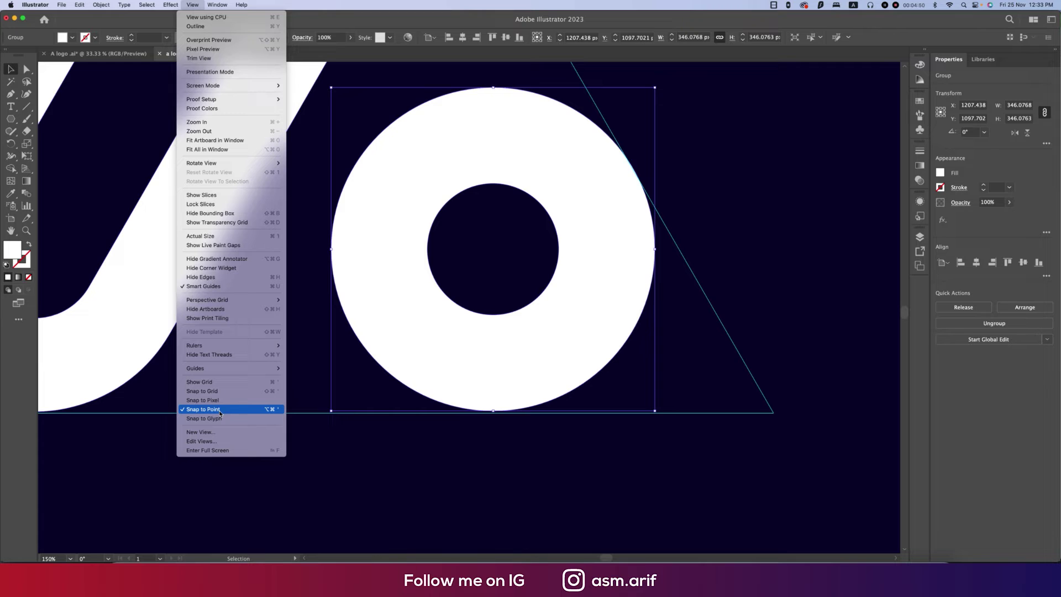
left_click(219, 412)
left_click(171, 5)
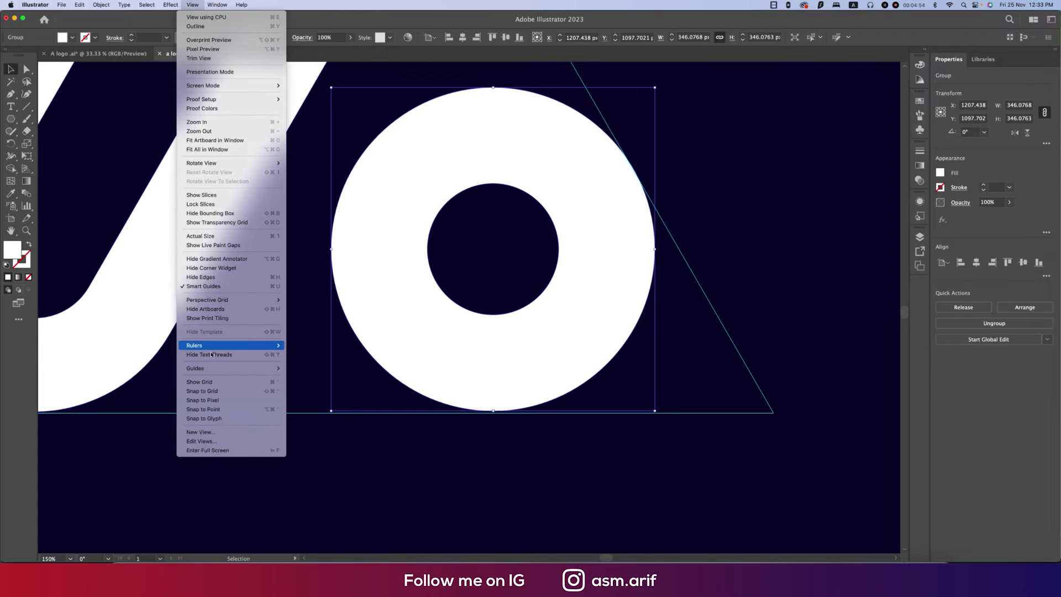
left_click(208, 412)
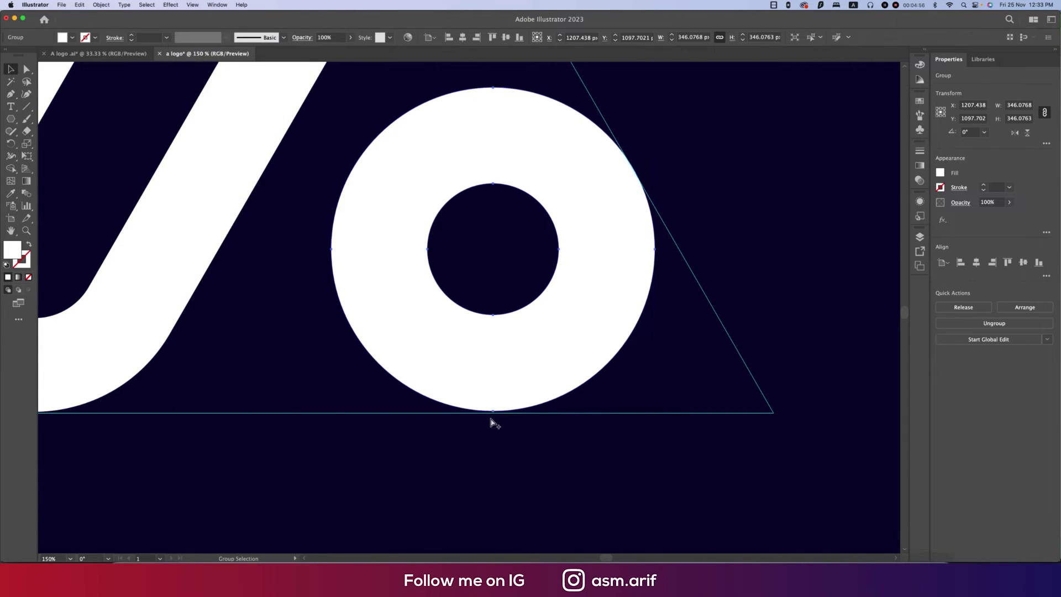
- Fine-tune the ring's size against the triangle guide
scroll(490, 422, "up", 4)
left_click(501, 389)
scroll(497, 392, "down", 4)
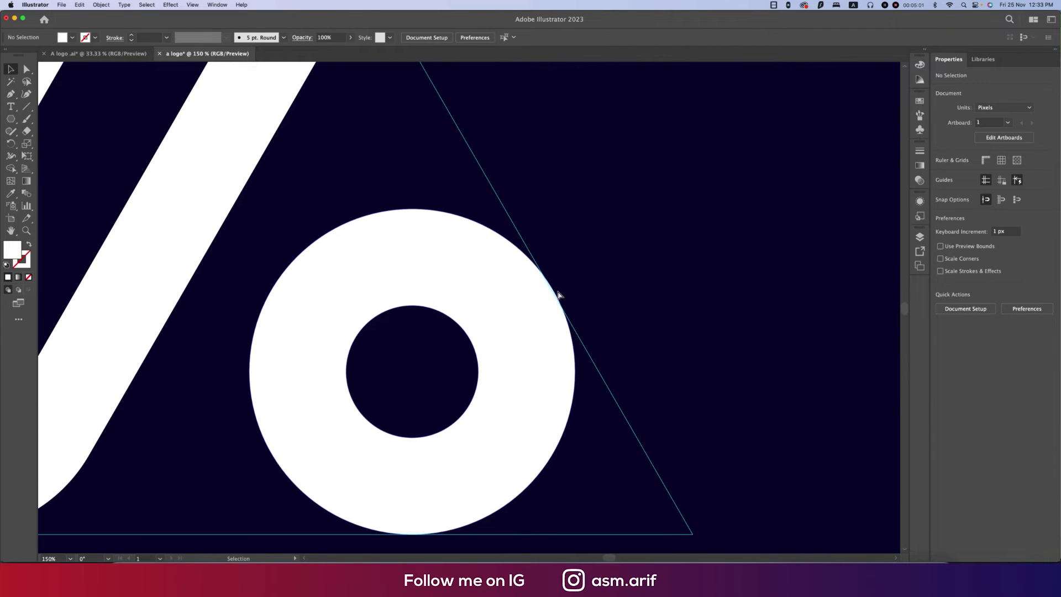
scroll(558, 289, "up", 2)
left_click(515, 314)
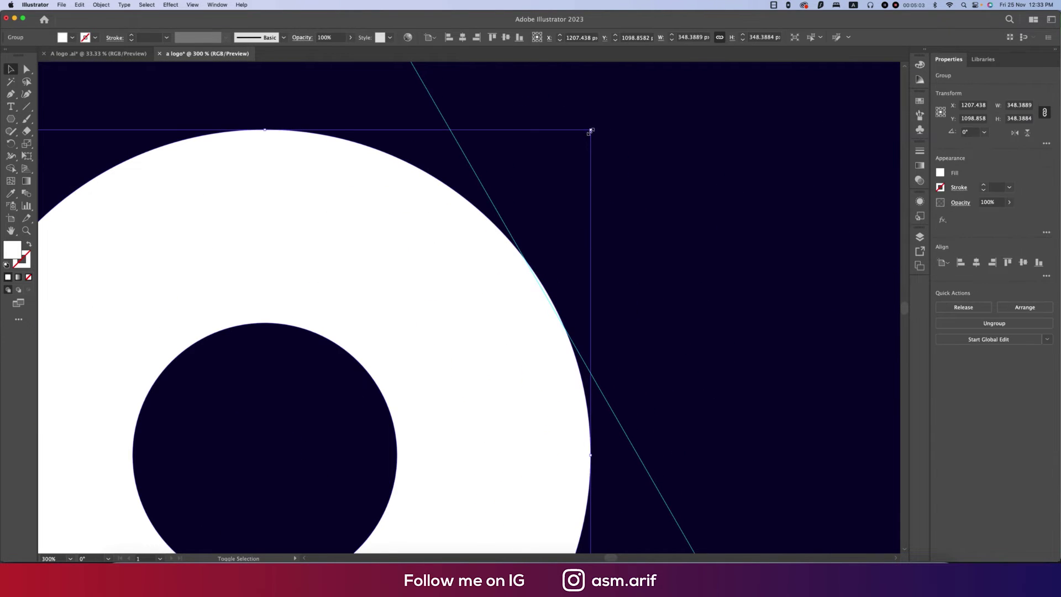
left_click_drag(591, 130, 590, 133)
- Enlarge the pill to about 589 × 774 px to meet the triangle's edges
scroll(656, 328, "down", 2)
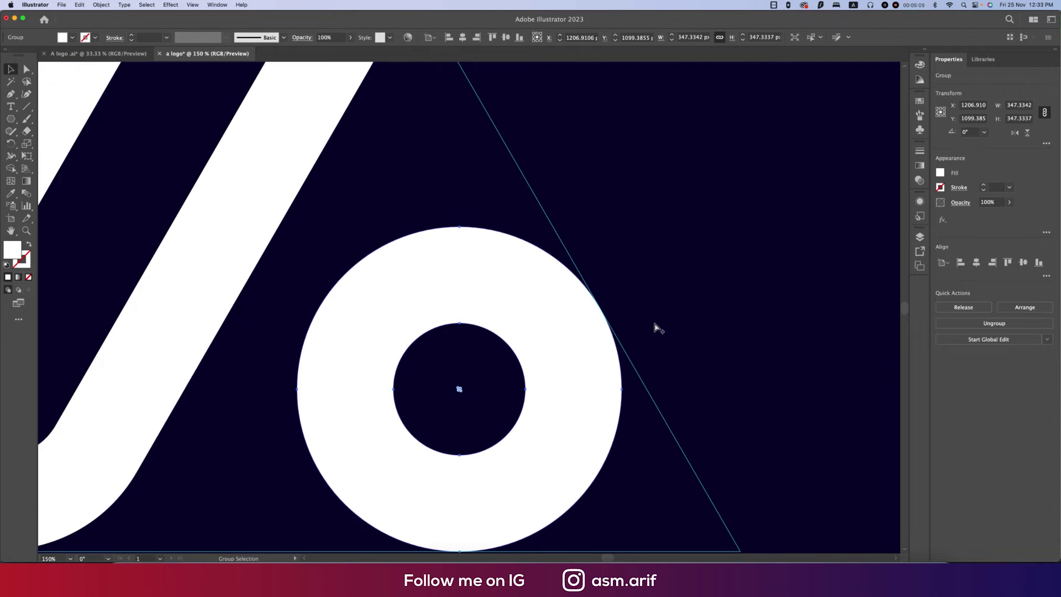
scroll(608, 317, "down", 1)
scroll(592, 343, "down", 1)
scroll(398, 339, "up", 1)
left_click(399, 336)
left_click_drag(315, 117, 310, 112)
- Zoom out and deselect to view the fitted mark whole
key("super+minus")
key("super+minus")
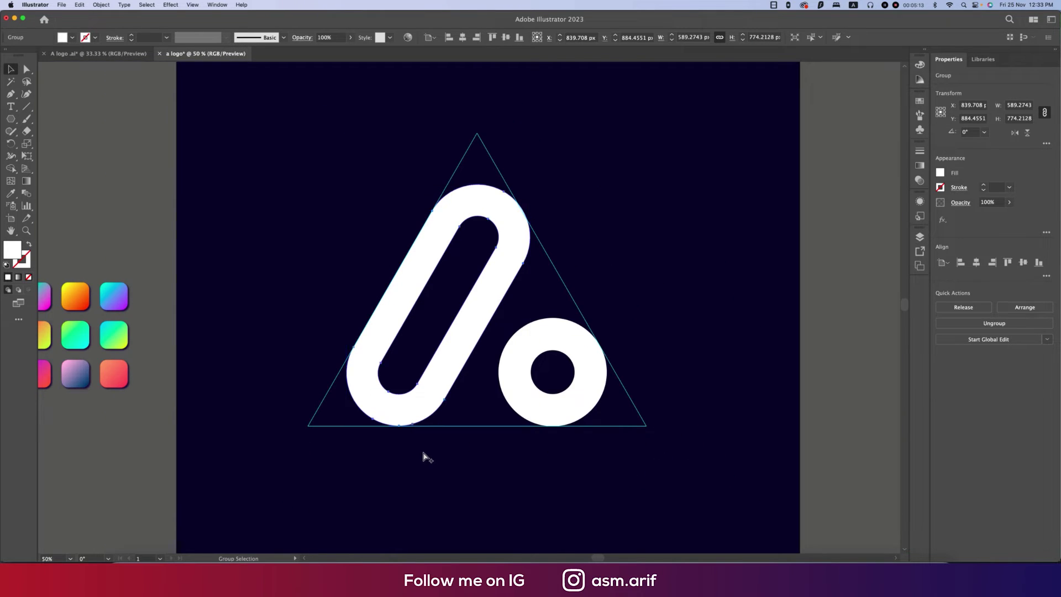
scroll(423, 456, "up", 4)
scroll(391, 380, "up", 2)
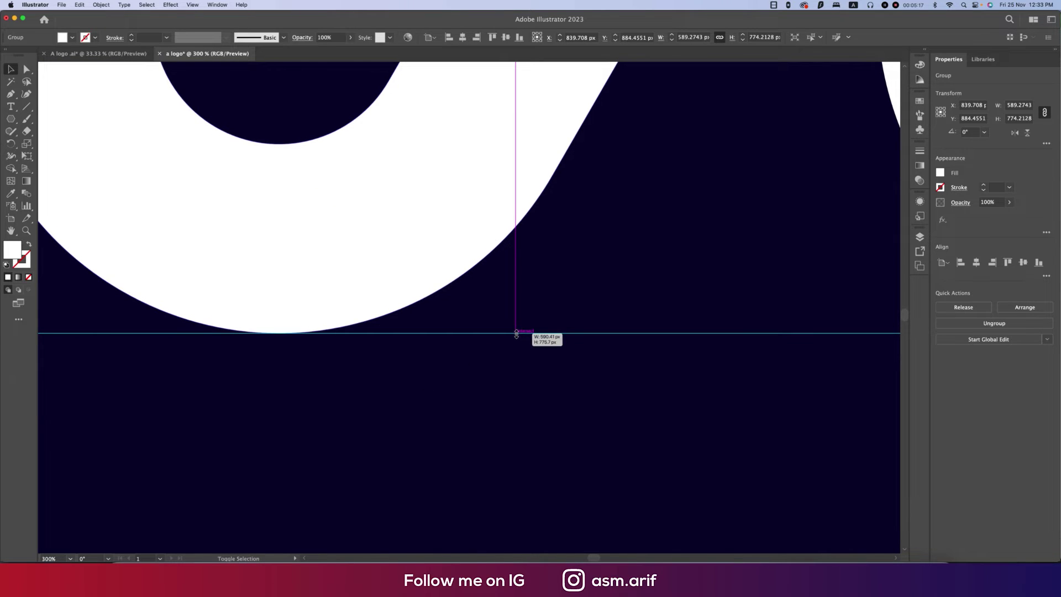
left_click(469, 393)
scroll(472, 395, "down", 1)
scroll(472, 396, "down", 3)
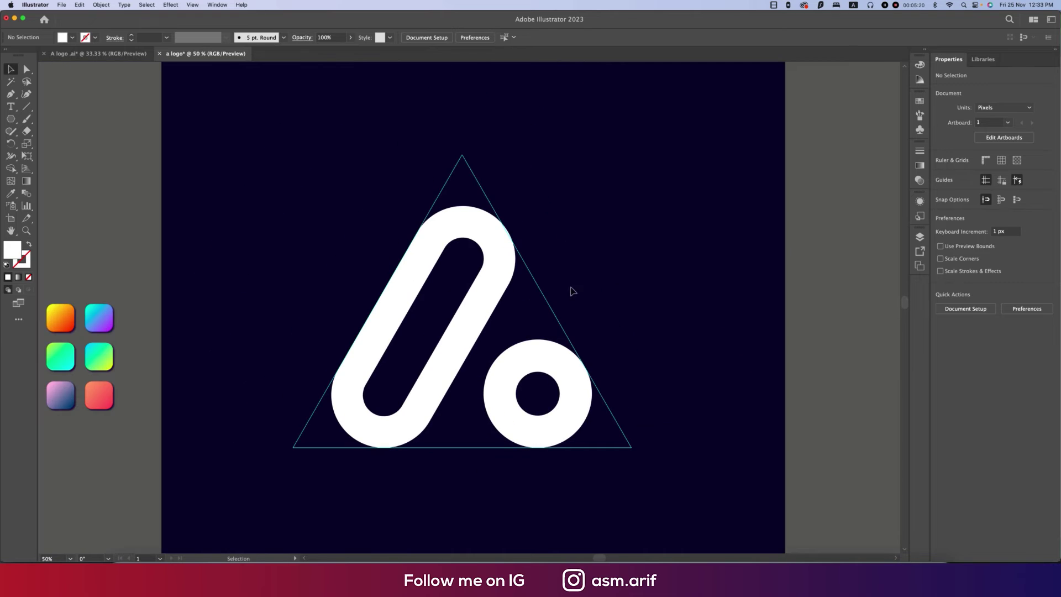
- Delete the triangle guide outline
left_click(546, 301)
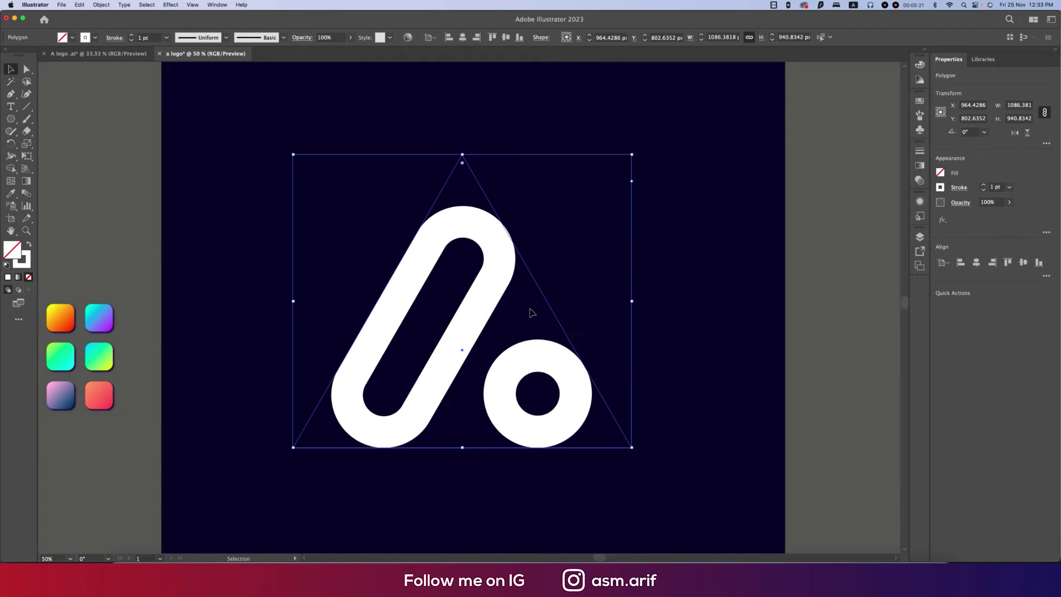
key("Delete")
scroll(530, 313, "down", 2)
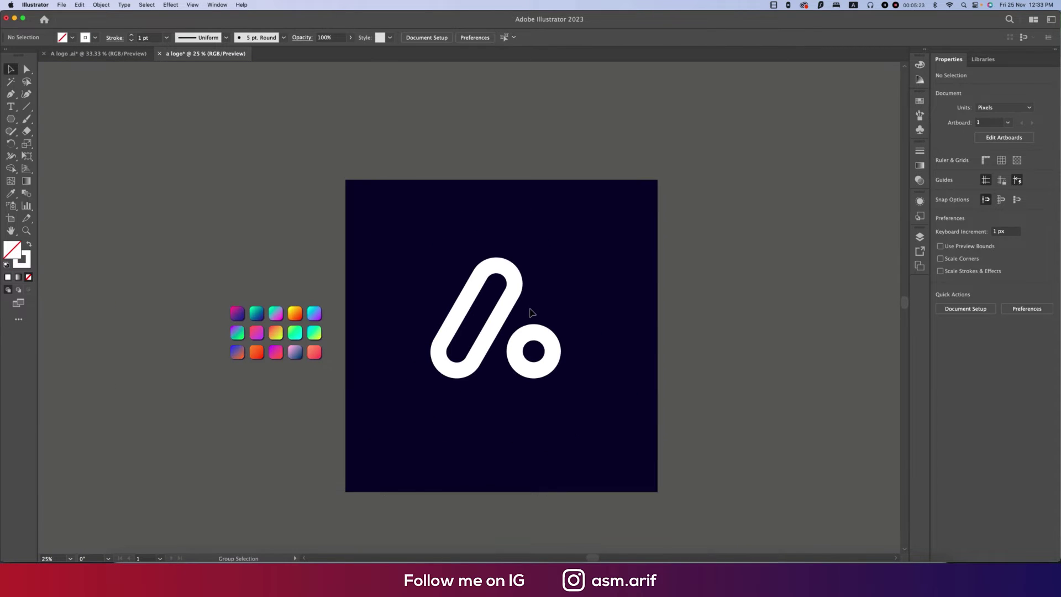
- Centre the pill-and-ring group on the artboard at X 1000 px, Y 1000 px
key("super+a")
key("a")
key("v")
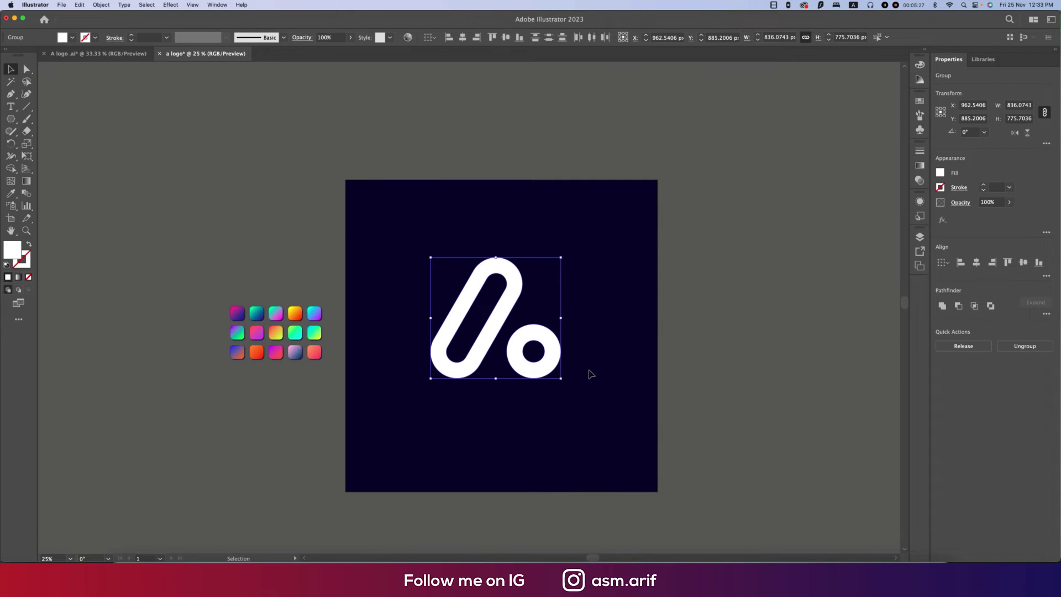
left_click(457, 256)
left_click(489, 332)
key("a")
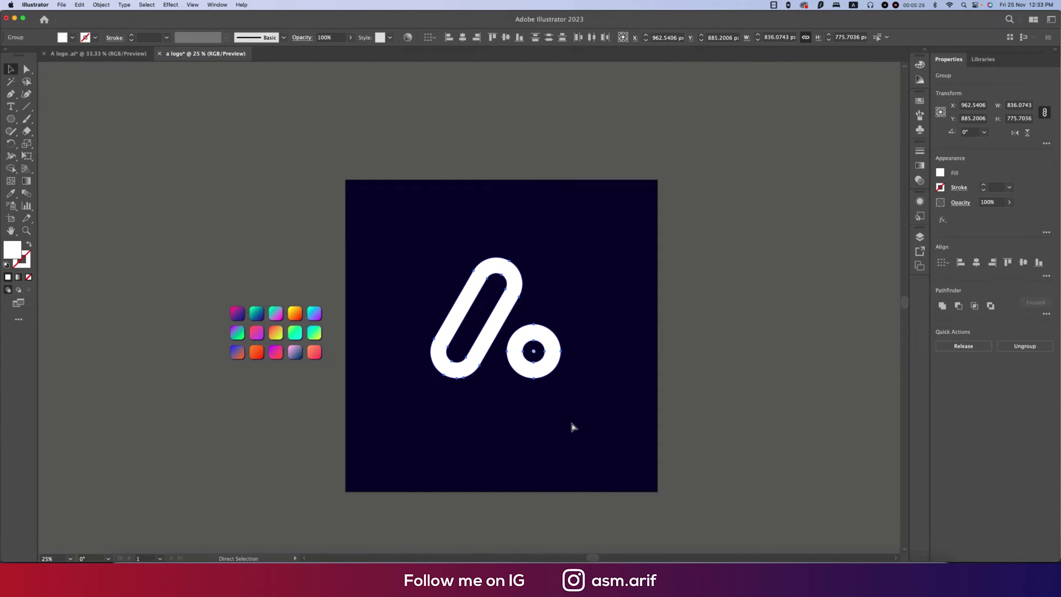
key("v")
left_click(505, 37)
left_click(462, 37)
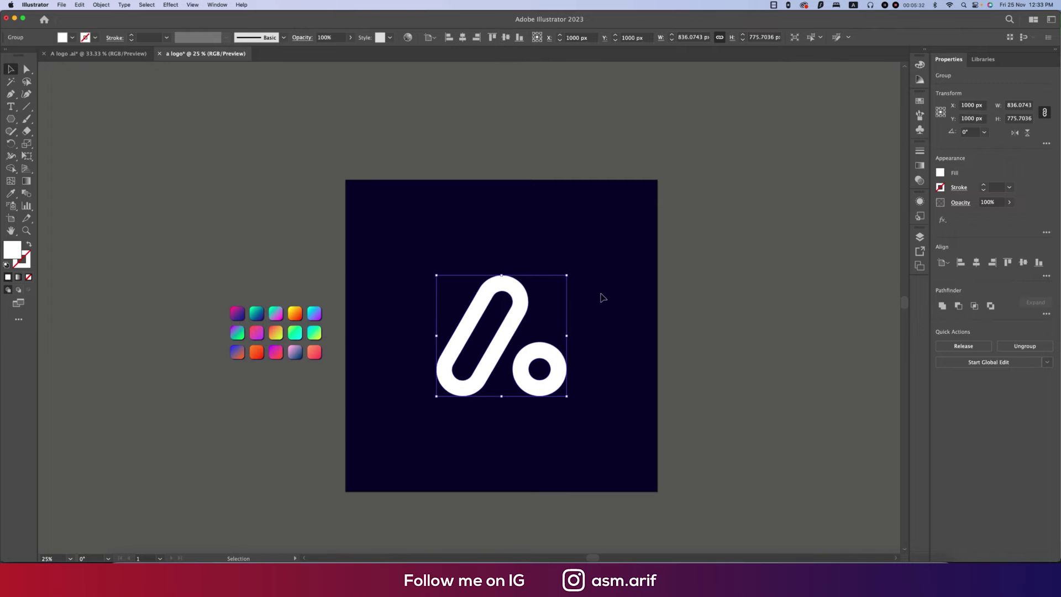
- Reselect the pill and ring together with a marquee
left_click(608, 305)
left_click(523, 309)
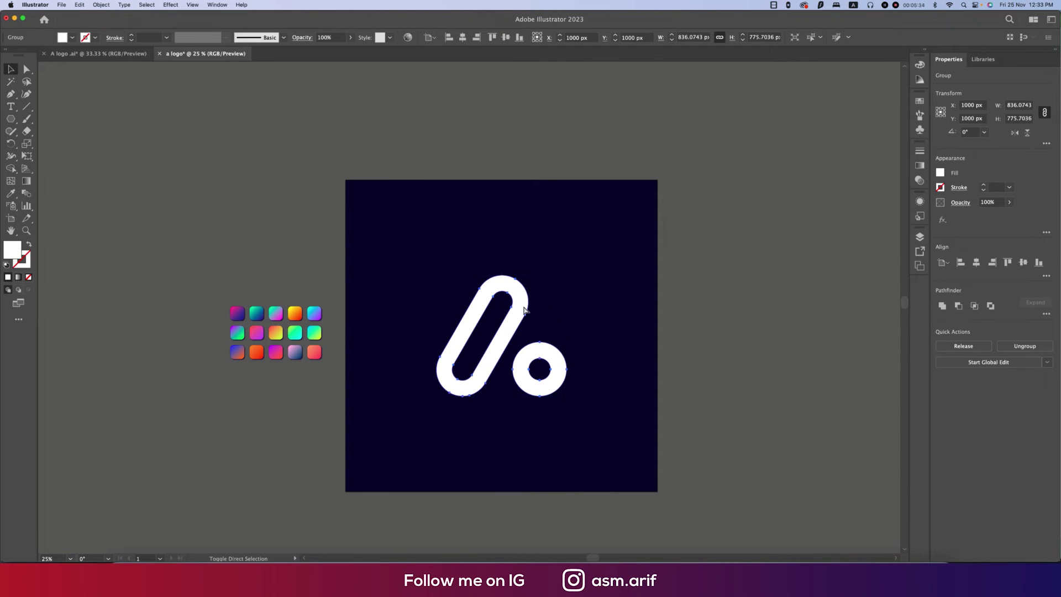
left_click(609, 319)
left_click(526, 318)
left_click(553, 331)
left_click(549, 364)
left_click_drag(433, 237, 614, 447)
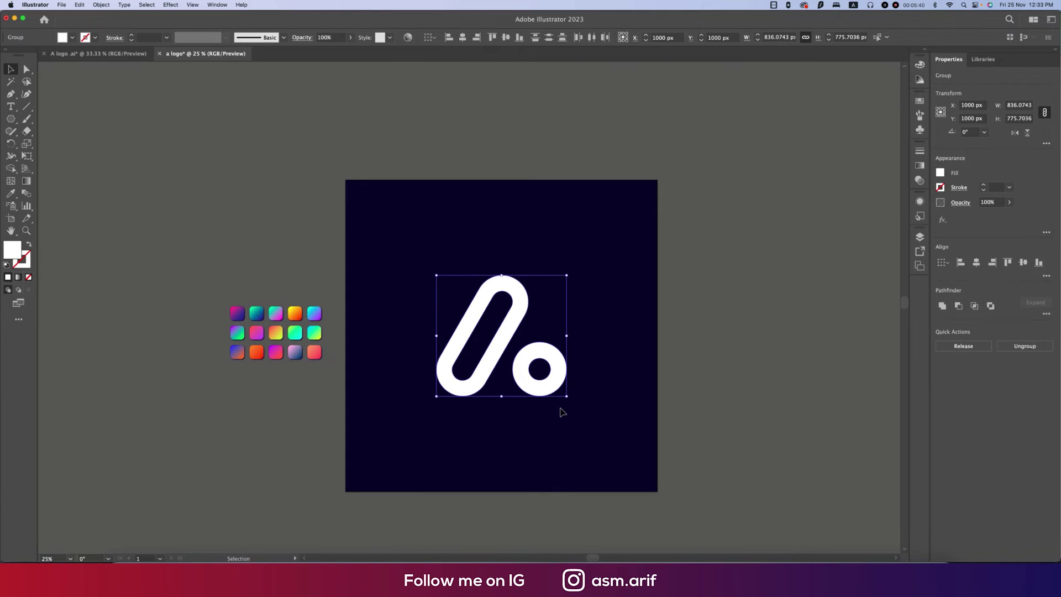
- Fill the pill-and-ring logo with the teal-blue gradient and reverse it so blue starts lower left
key("i")
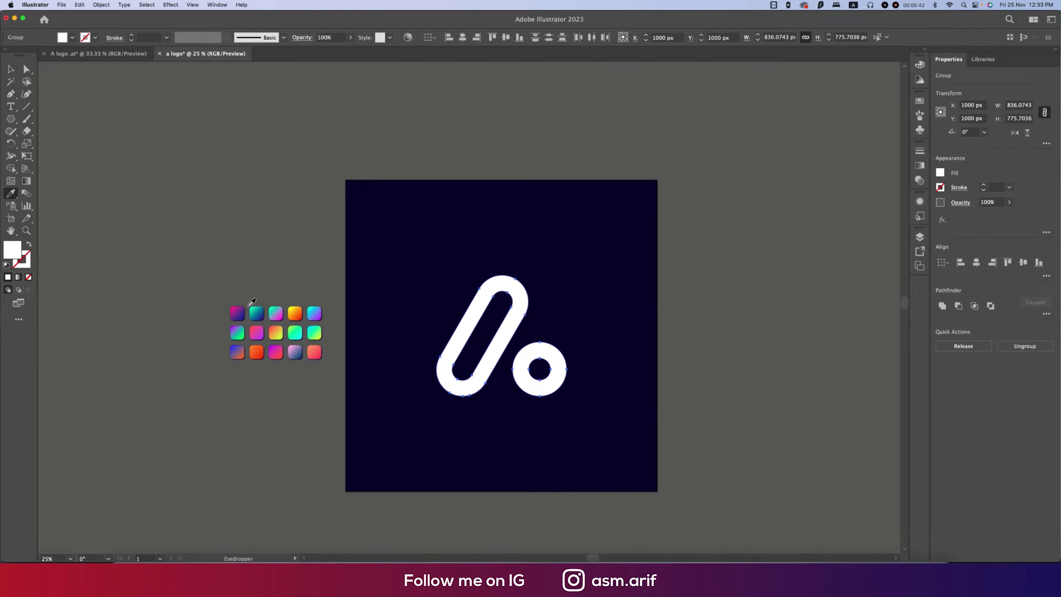
left_click(257, 313)
left_click(10, 68)
left_click(473, 336)
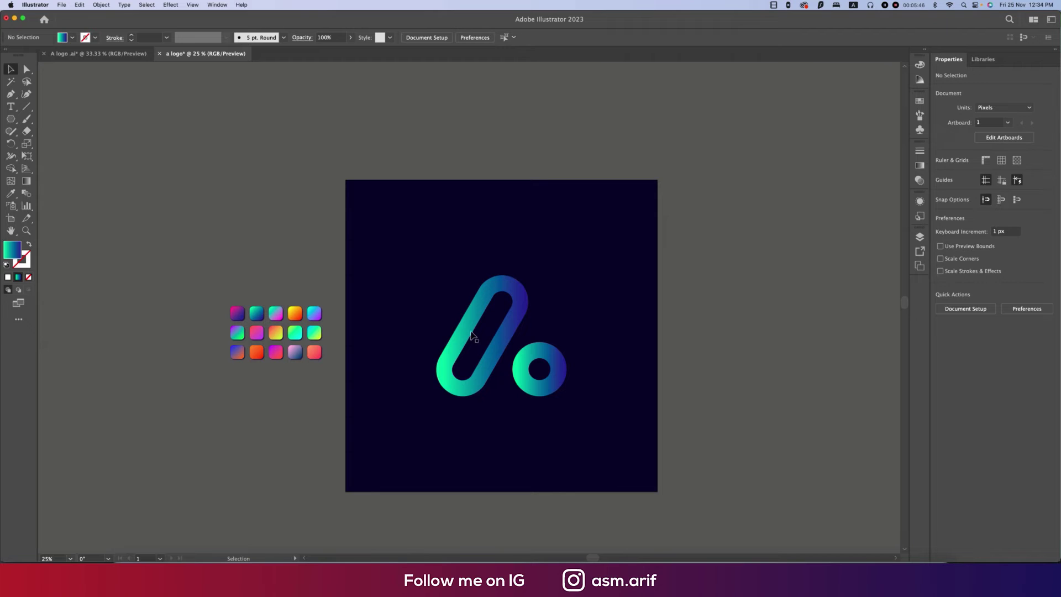
left_click(498, 350)
left_click(922, 167)
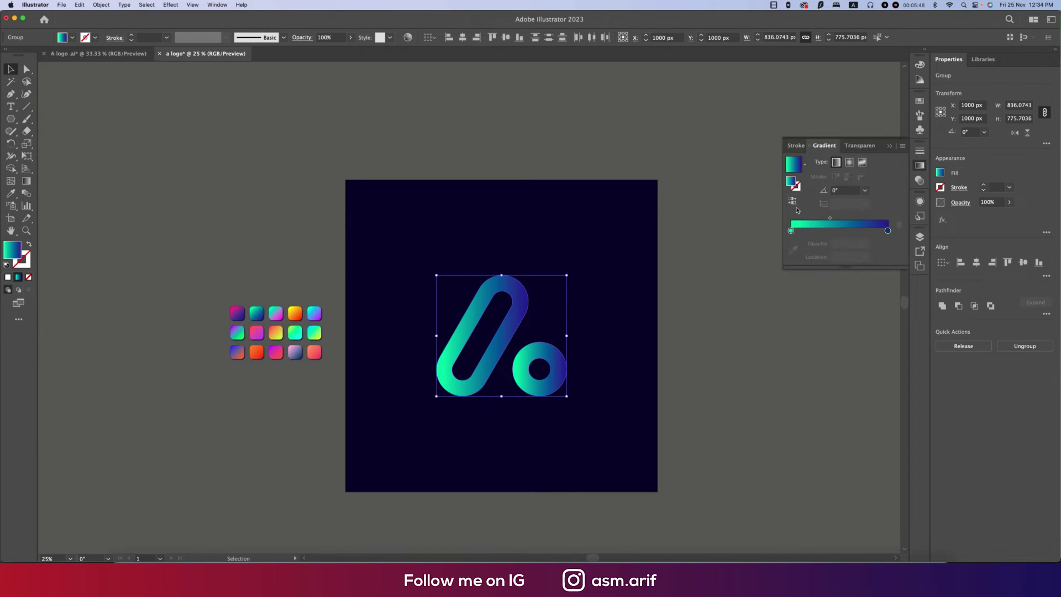
left_click(791, 201)
left_click(604, 349)
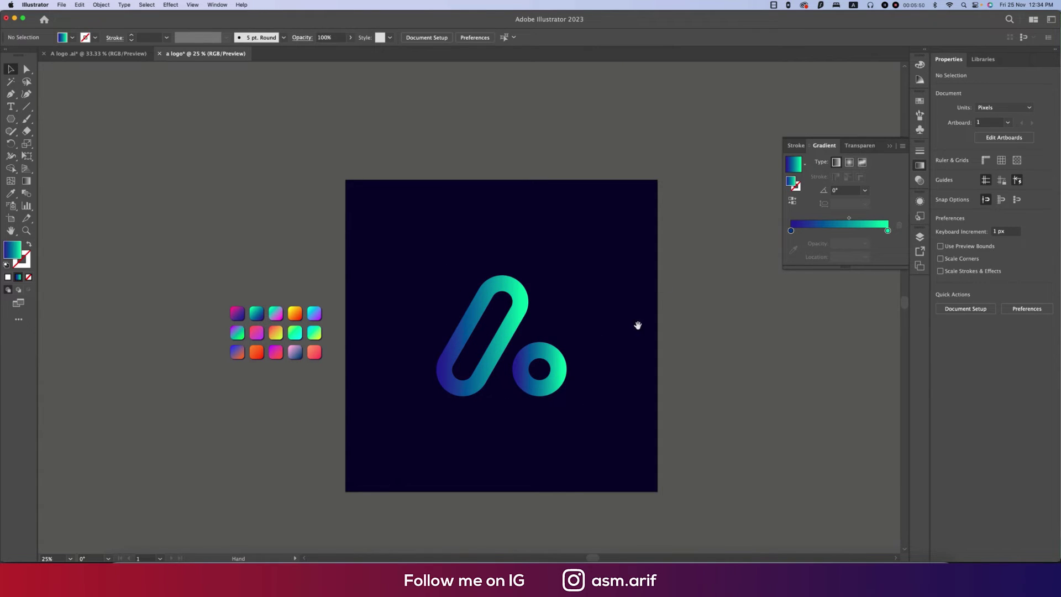
- Glance at the small red logo in the other document, then return to this logo's artboard
left_click_drag(639, 325, 479, 308)
left_click(127, 55)
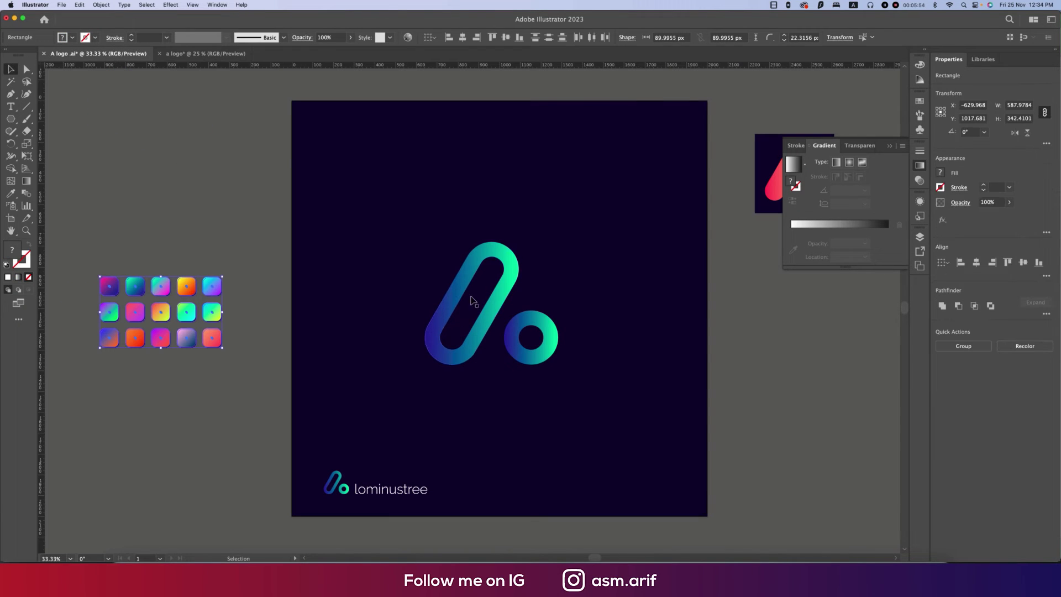
left_click_drag(658, 296, 359, 322)
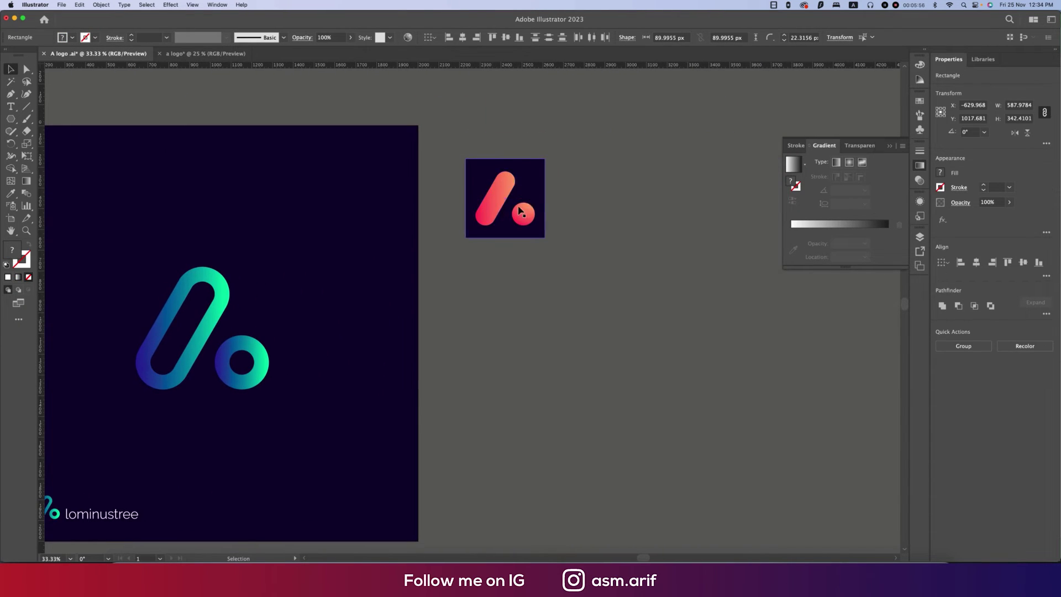
left_click(205, 54)
left_click_drag(481, 307, 426, 293)
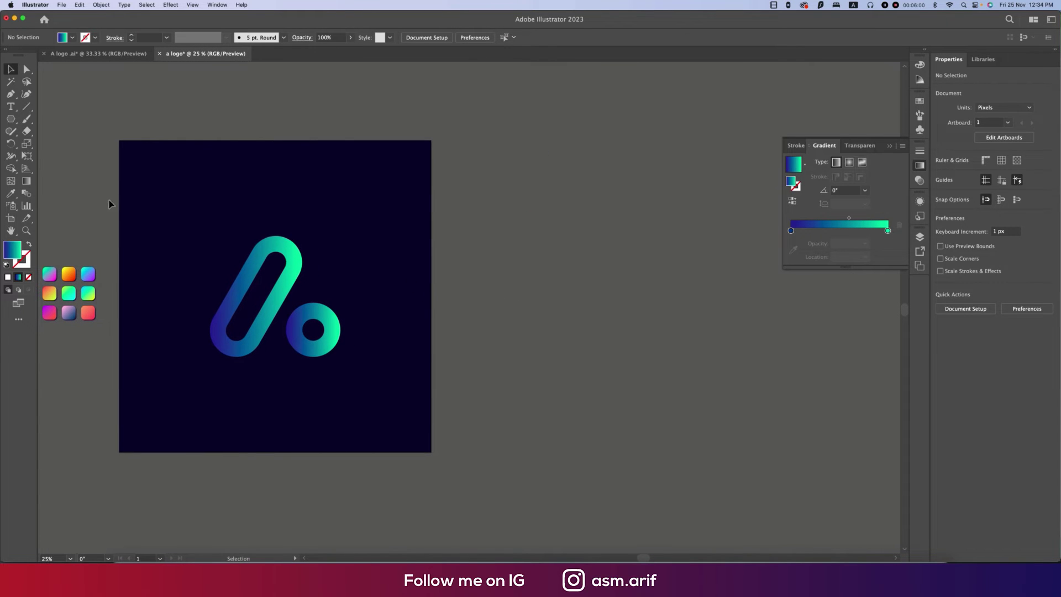
scroll(257, 350, "down", 1)
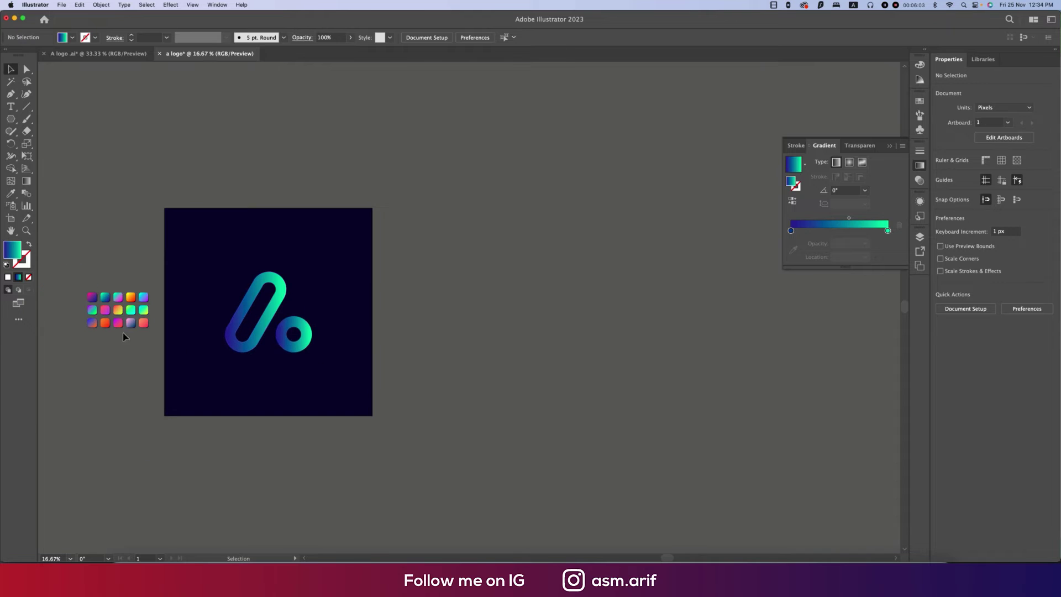
- Duplicate the logo artboard to the right and delete the copied logo, leaving a blank 2000 × 2000 px artboard
left_click(12, 219)
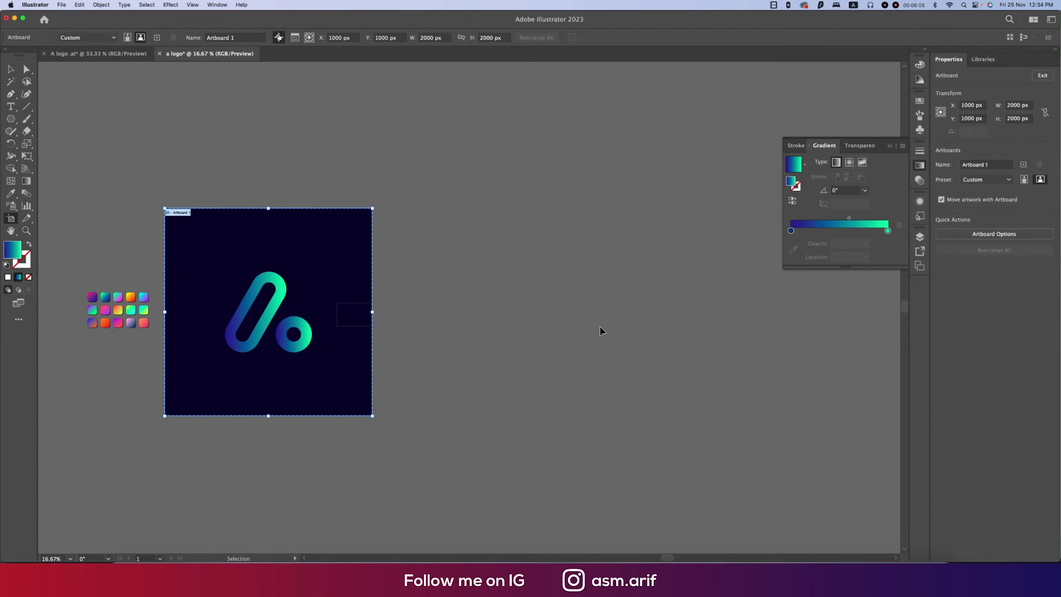
left_click_drag(346, 367, 592, 372)
left_click(621, 304)
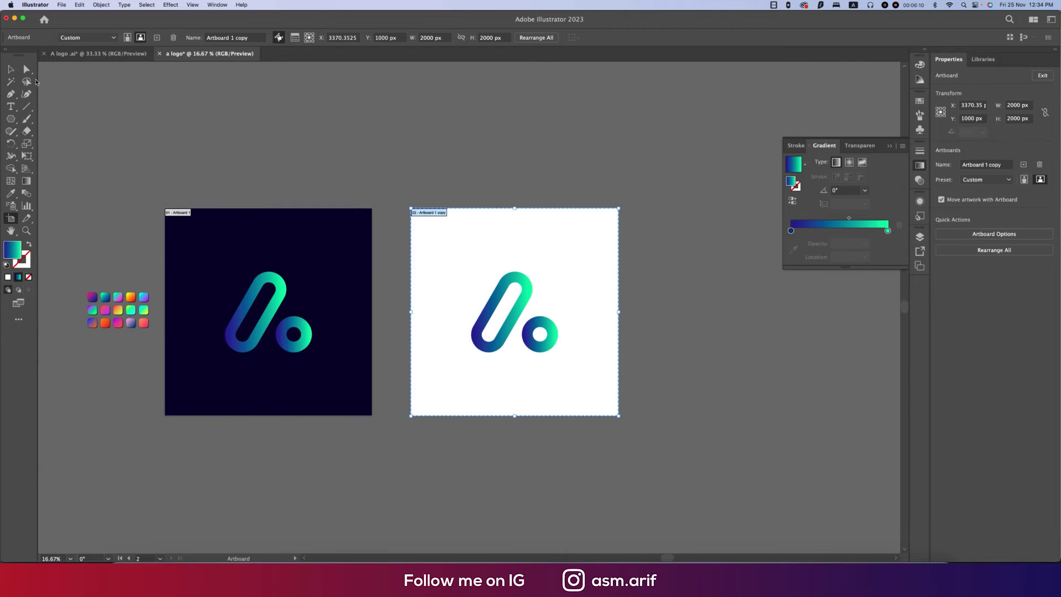
key("v")
left_click(500, 312)
key("Delete")
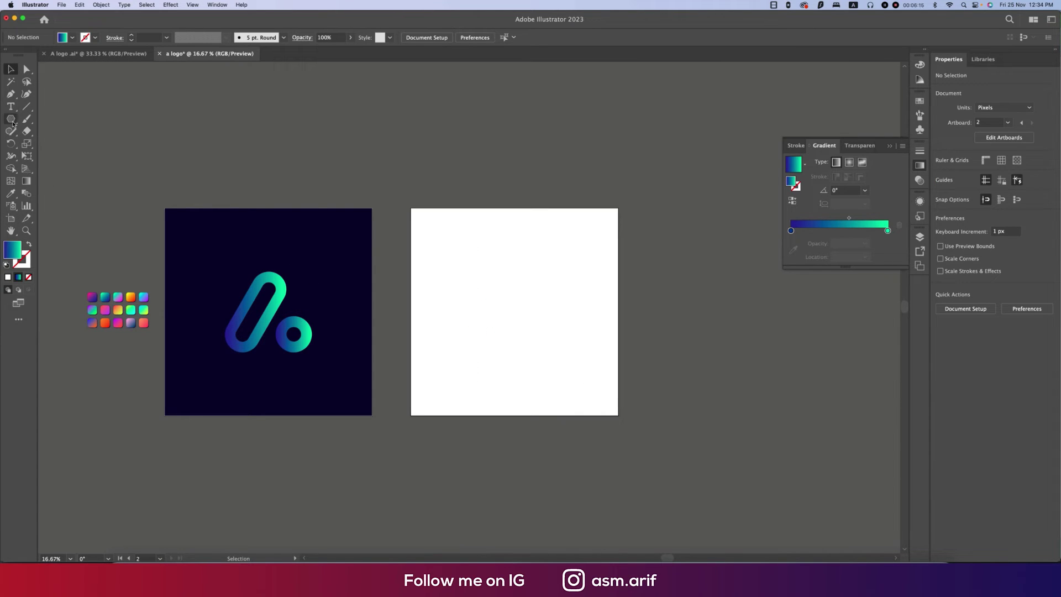
- Draw a rectangle covering artboard 2 and fill it with the navy sampled from artboard 1
key("m")
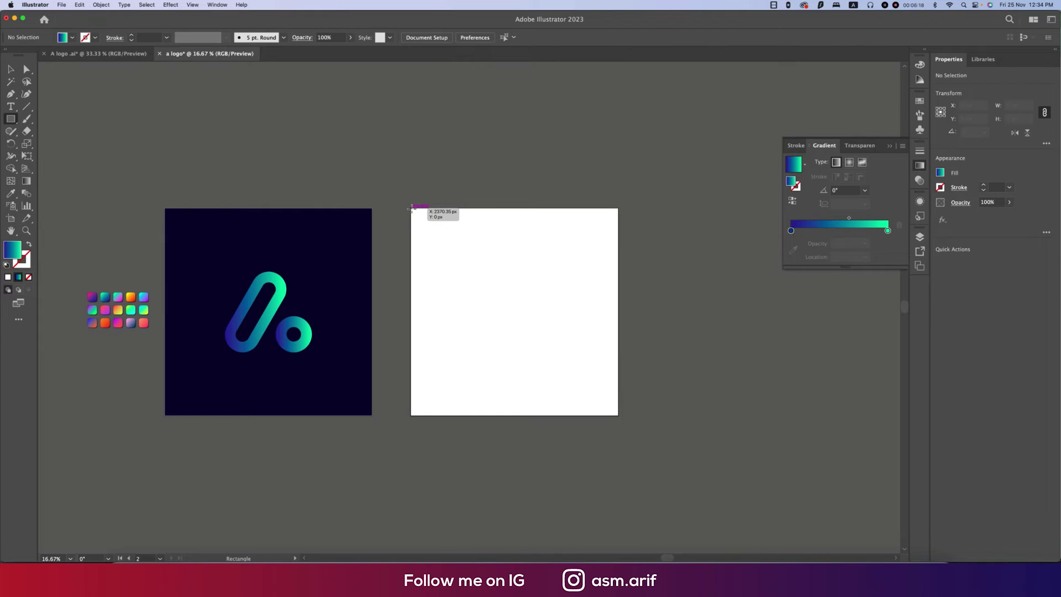
left_click_drag(411, 208, 618, 415)
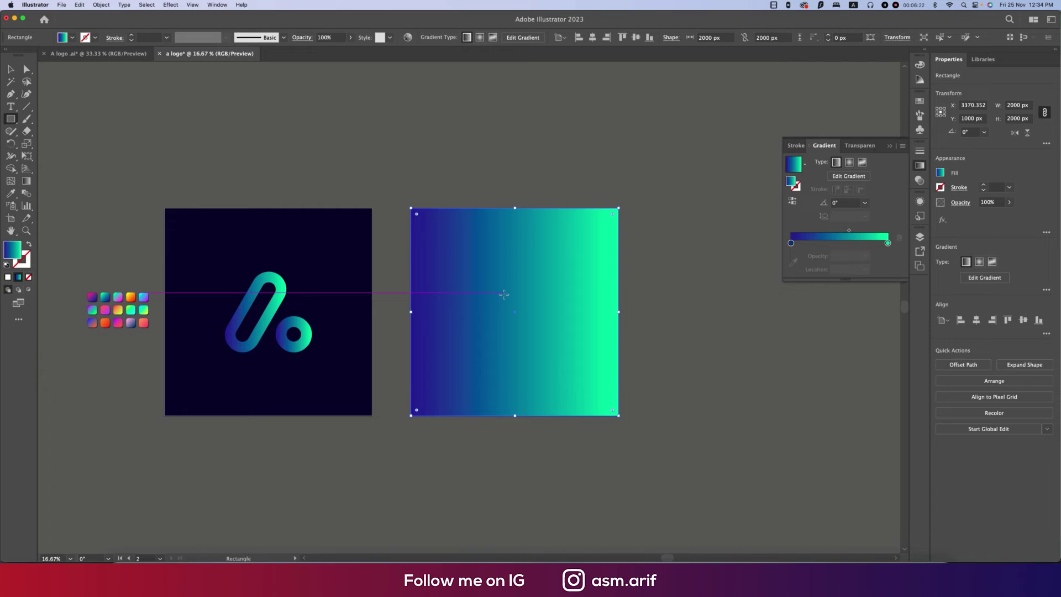
key("i")
left_click(361, 254)
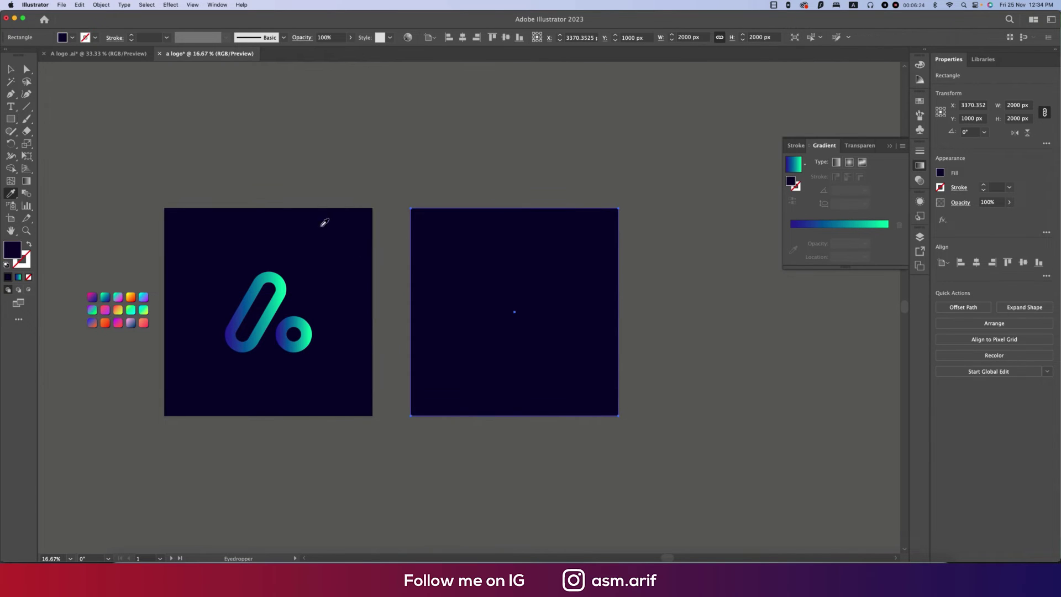
key("super+shift+a")
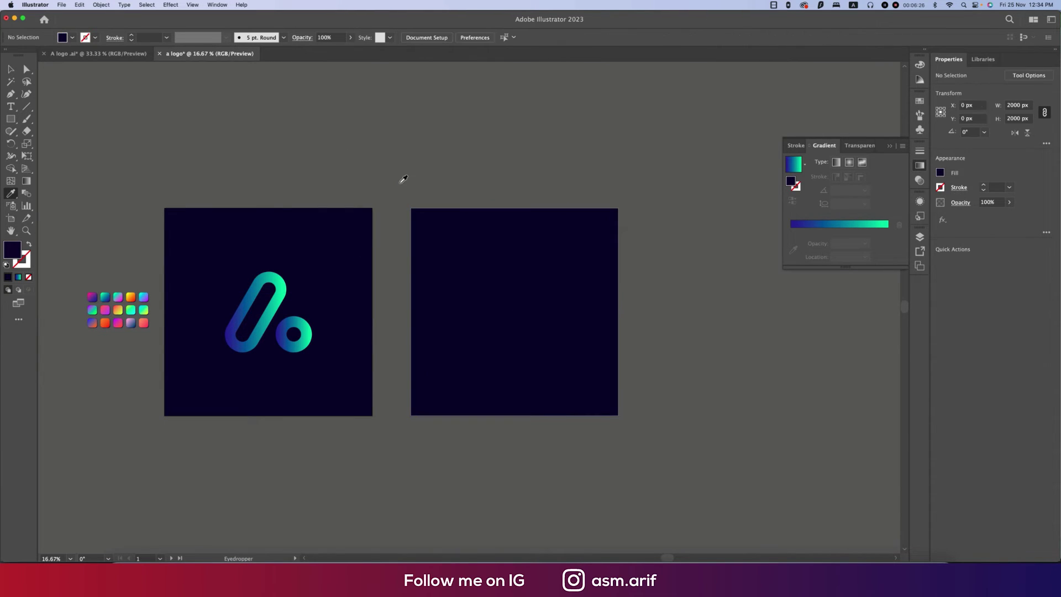
- Make artboard 2 active, frame both artboards, and close the floating Gradient panel
key("v")
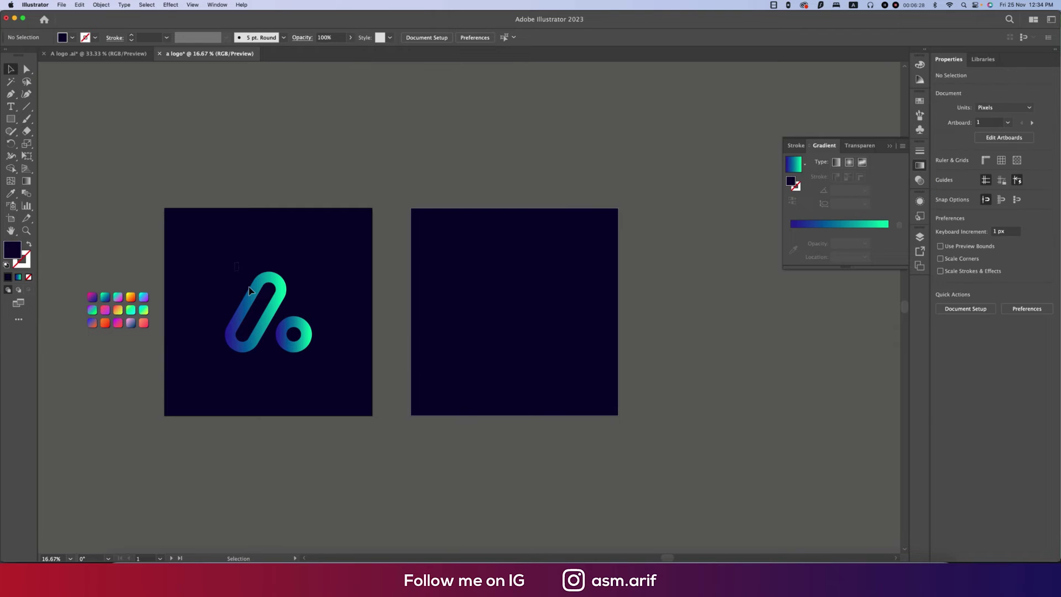
left_click(271, 318)
left_click(558, 282)
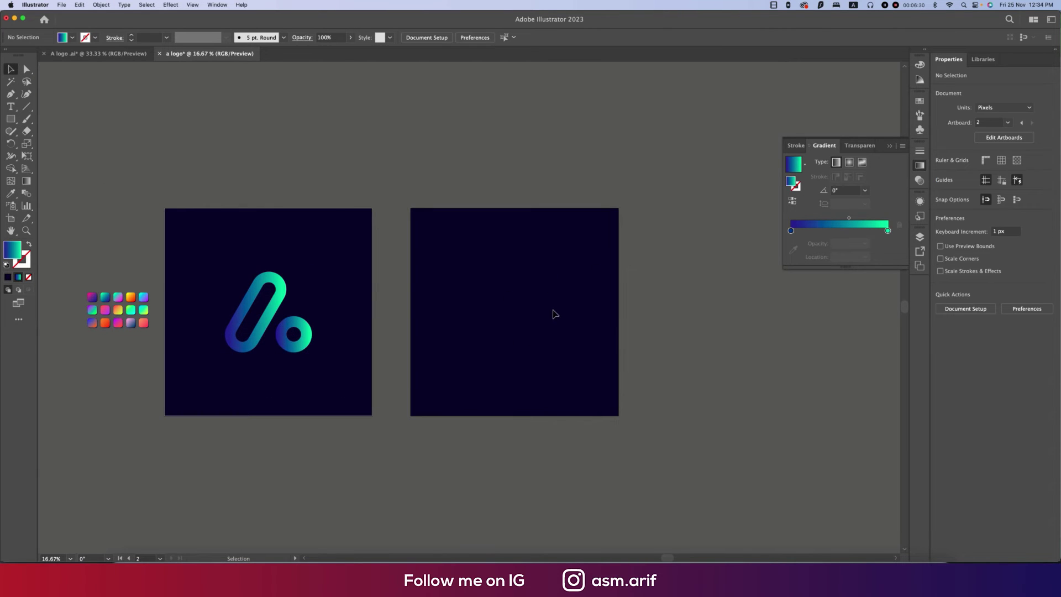
scroll(556, 314, "up", 1)
left_click_drag(508, 303, 573, 289)
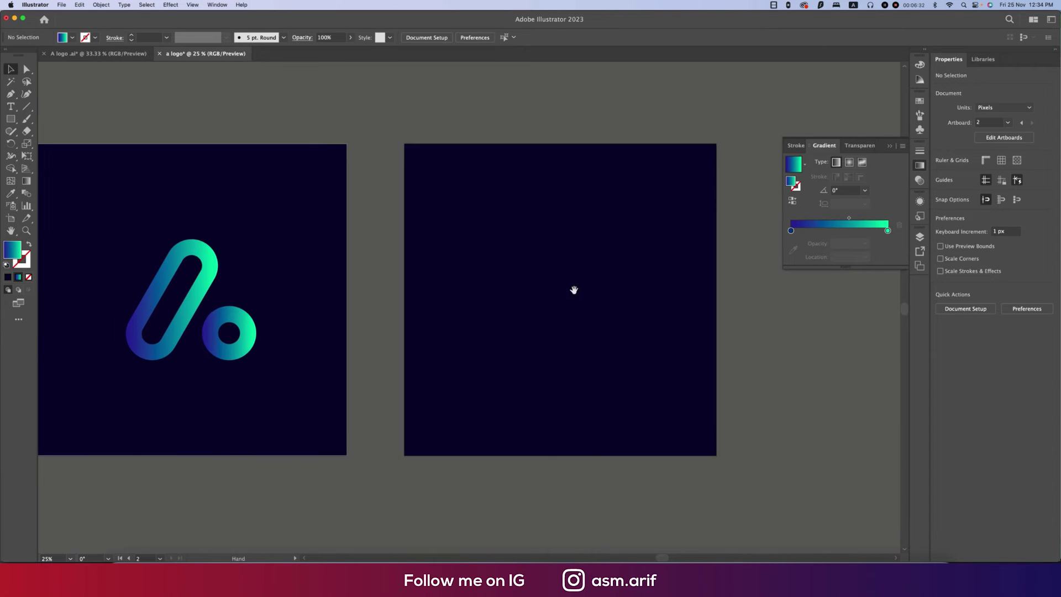
left_click(891, 146)
- Draw a tall rounded rectangle on artboard 2 and round its corners fully into a pill
scroll(296, 236, "down", 1)
left_click(11, 119)
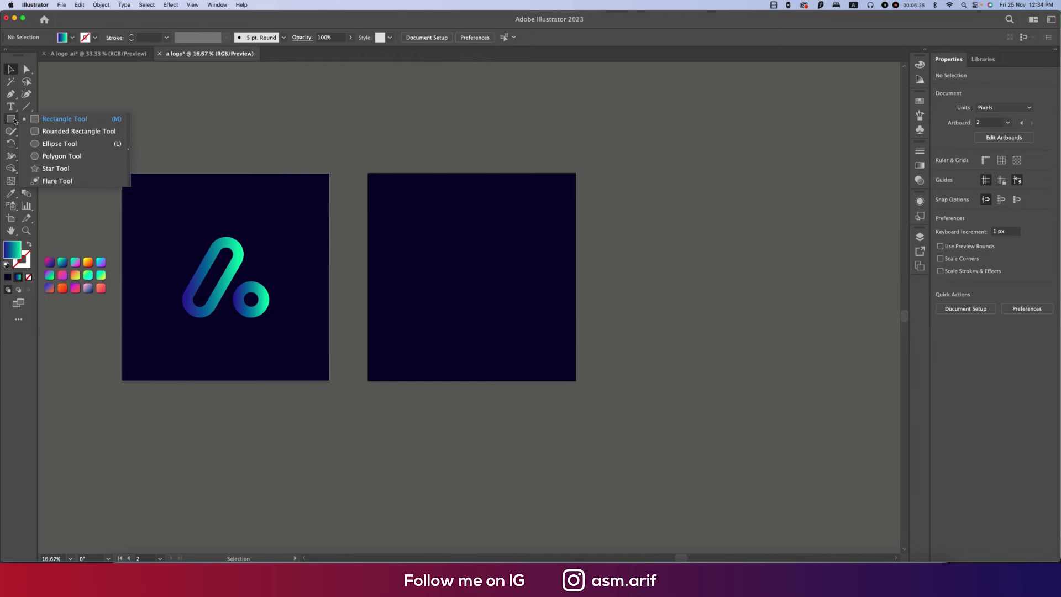
left_click(61, 132)
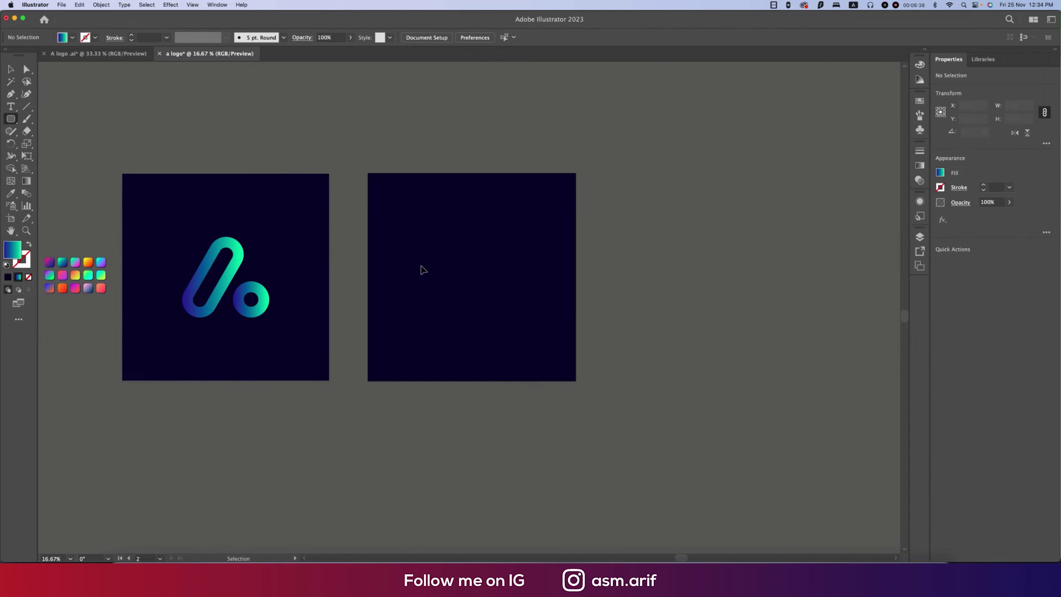
scroll(419, 265, "up", 1)
left_click_drag(447, 209, 505, 343)
left_click_drag(497, 215, 458, 265)
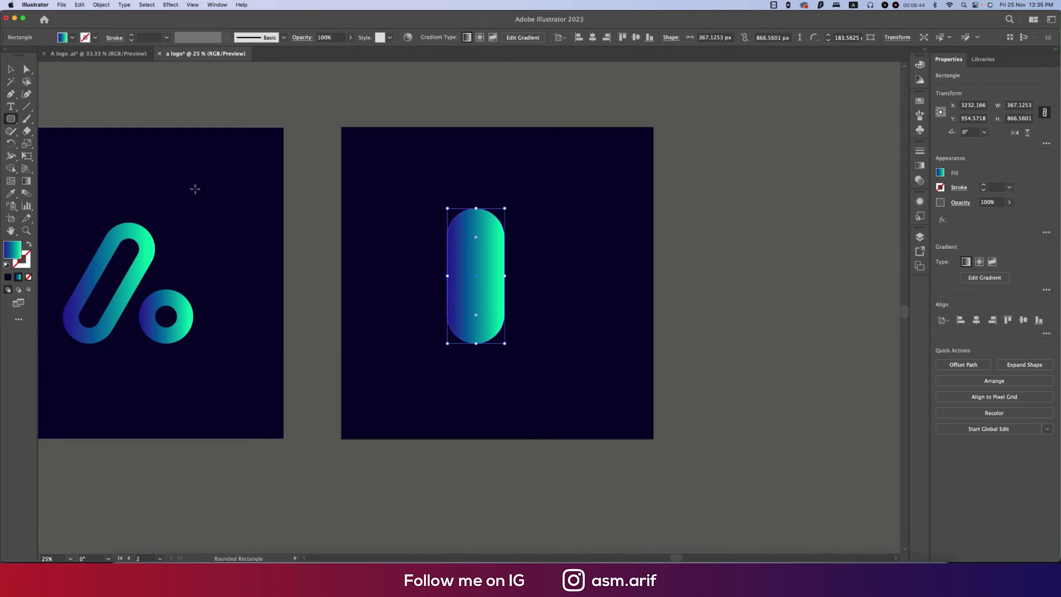
- Draw a small circle to the lower right of the pill, then start a polygon on the artboard
left_click(11, 118)
left_click(61, 145)
left_click_drag(531, 284, 552, 306)
mouse_move(535, 288)
left_mouse_down()
mouse_move(559, 318)
mouse_move(553, 279)
left_mouse_up()
left_click_drag(11, 119, 55, 156)
left_click(500, 203)
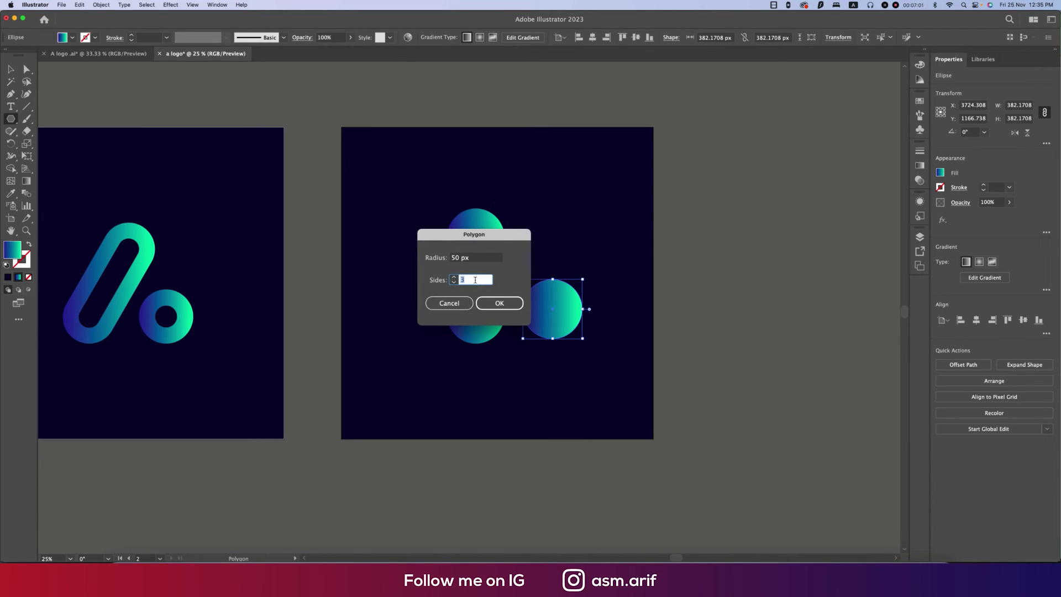
- Create a 3-sided polygon, enlarge it to about 1169 × 1012 px over both shapes, and make it outline-only
left_click(463, 258)
key("Return")
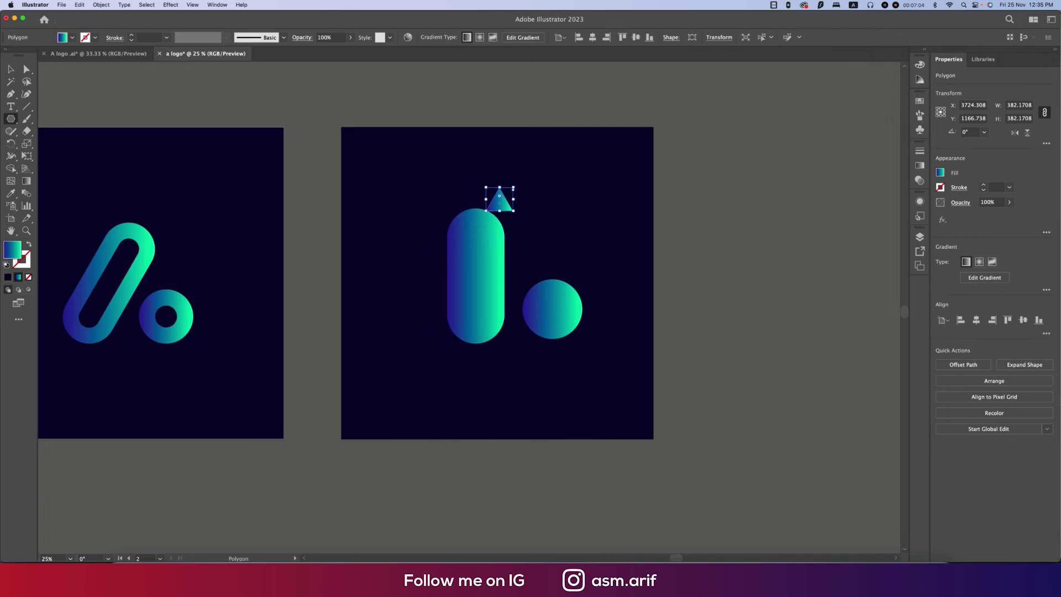
left_click_drag(501, 212, 500, 346)
left_click(31, 246)
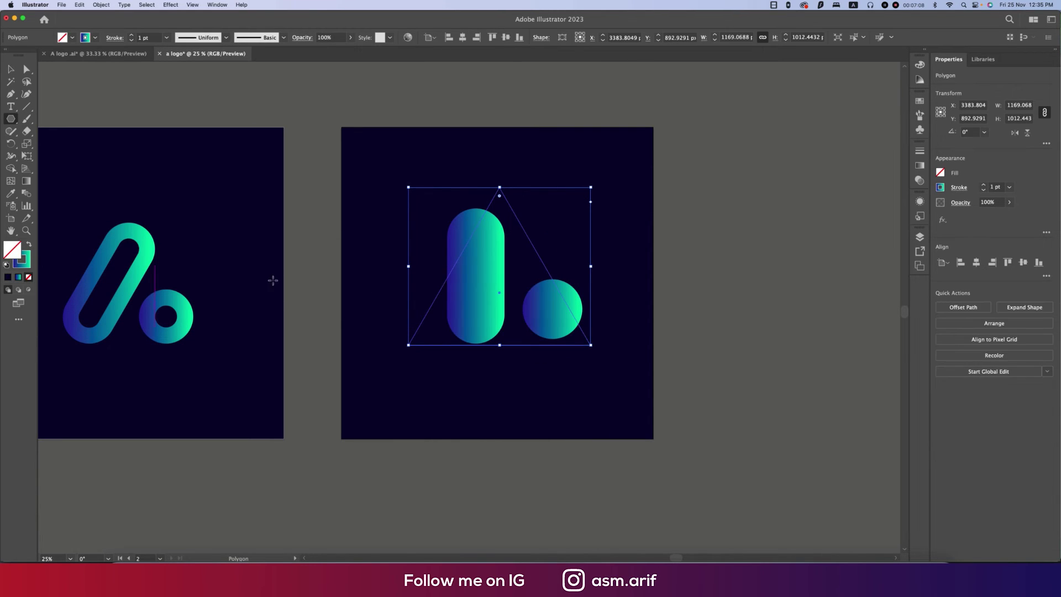
right_click(539, 262)
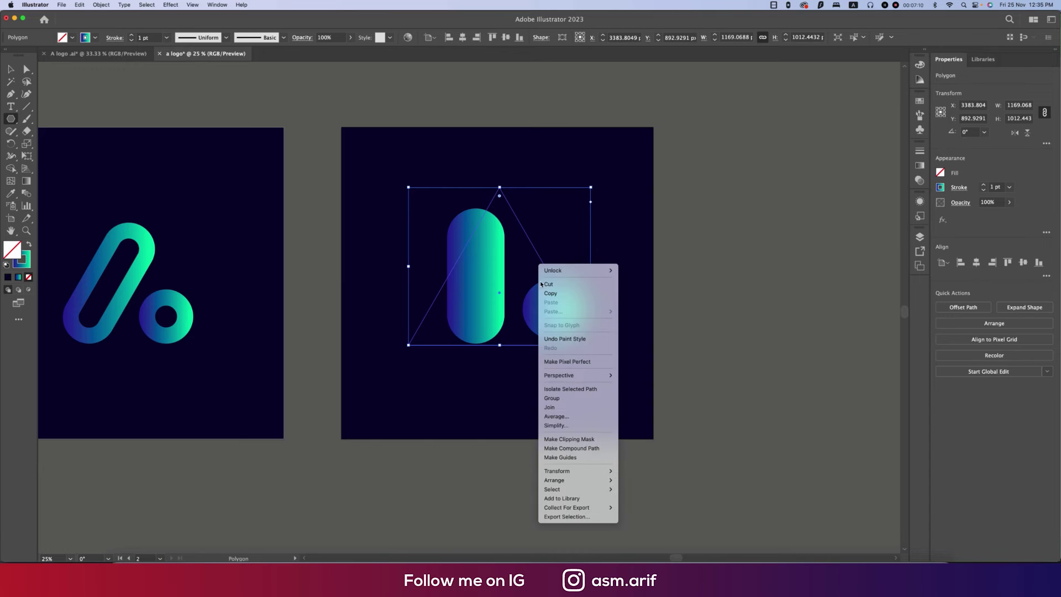
left_click(574, 458)
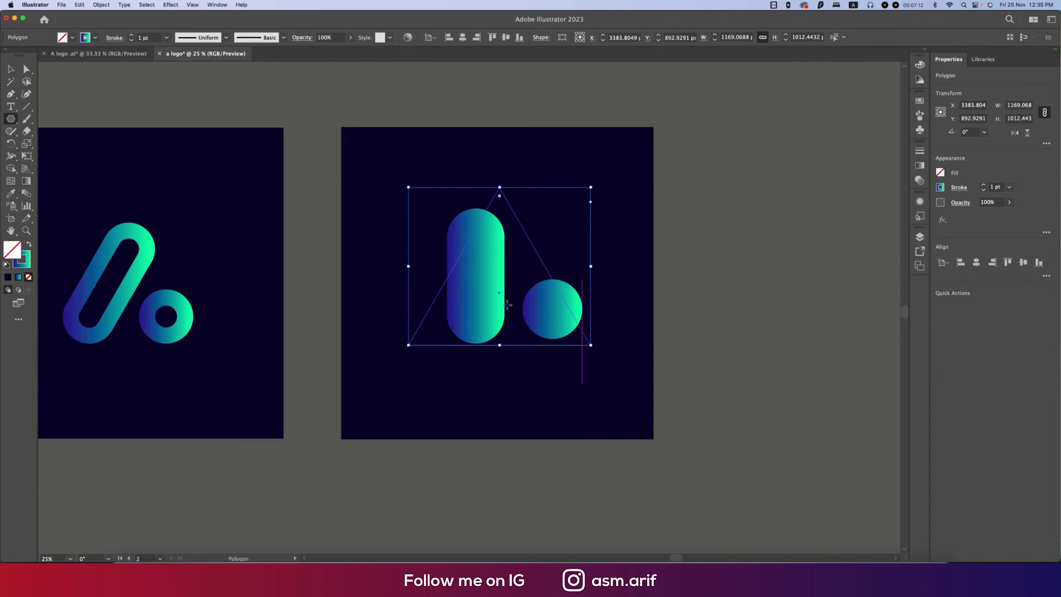
key("super+equal")
key("v")
left_click(737, 335)
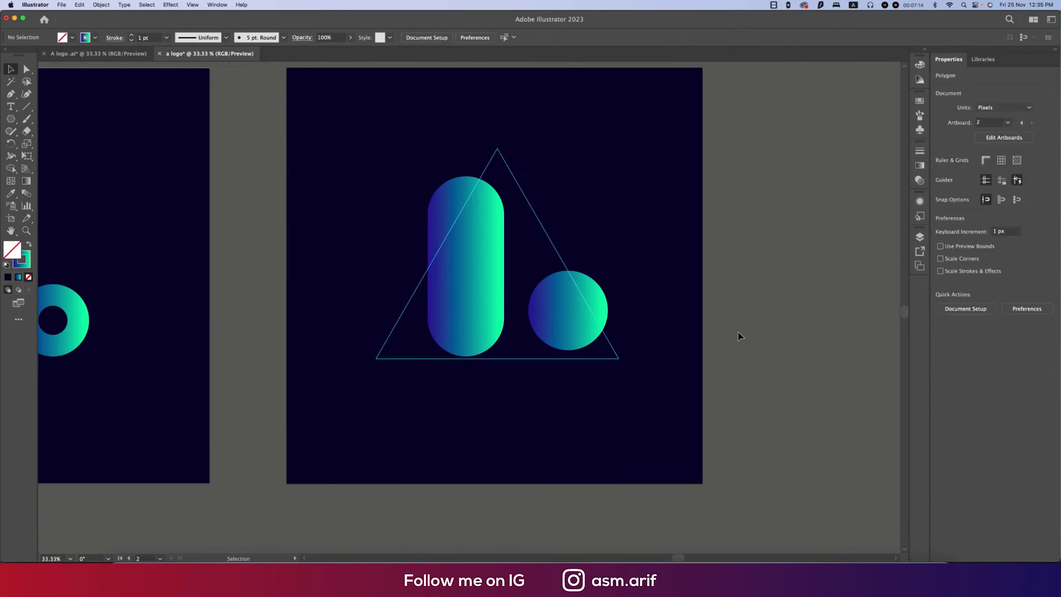
key("super+equal")
- Tilt the gradient pill to 150° with a 30° rotation plus a horizontal flip
left_click(464, 267)
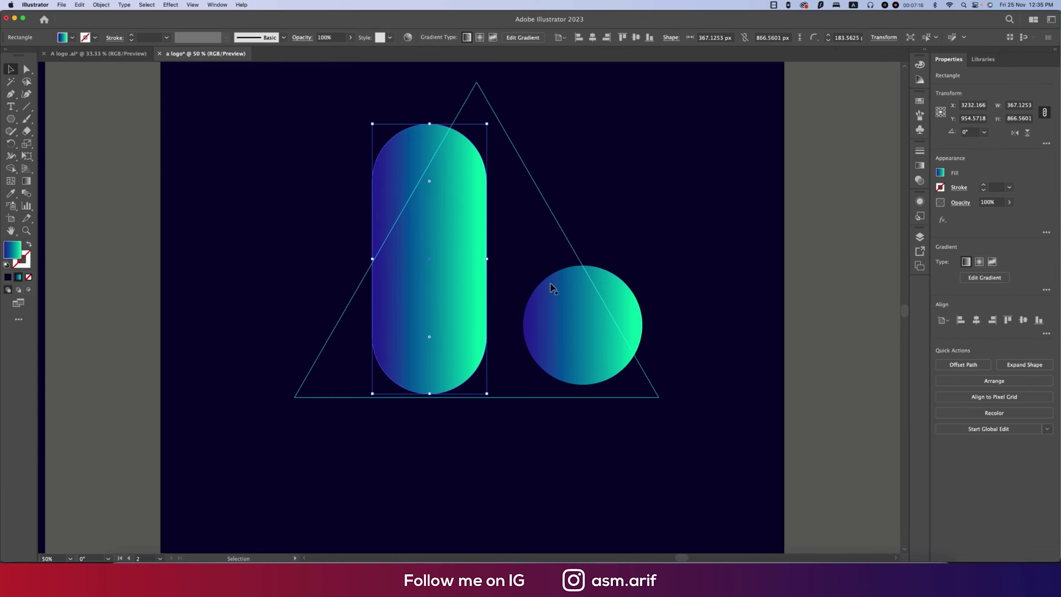
left_click(984, 132)
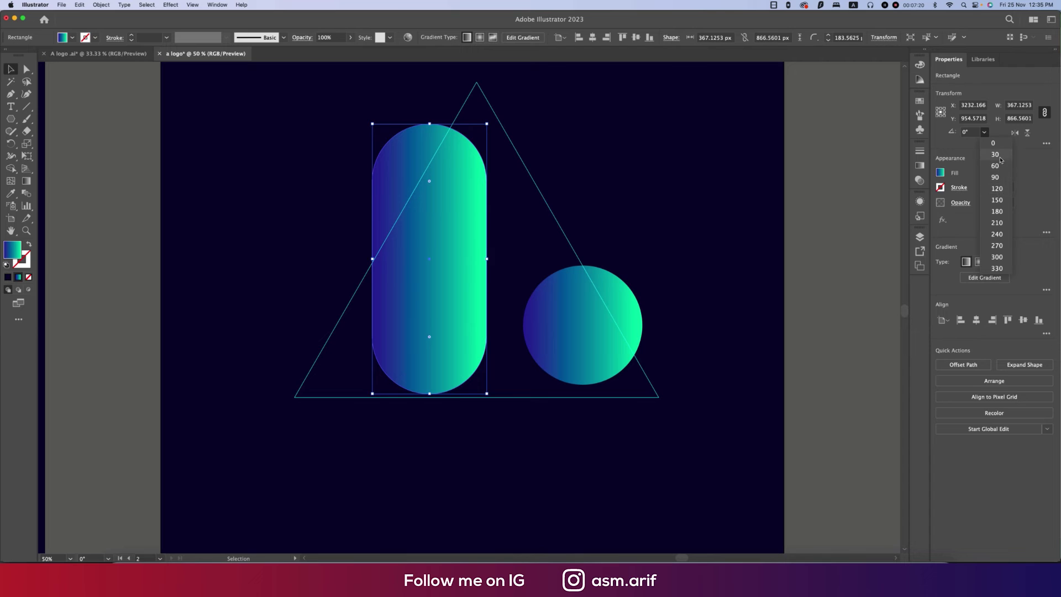
left_click(995, 155)
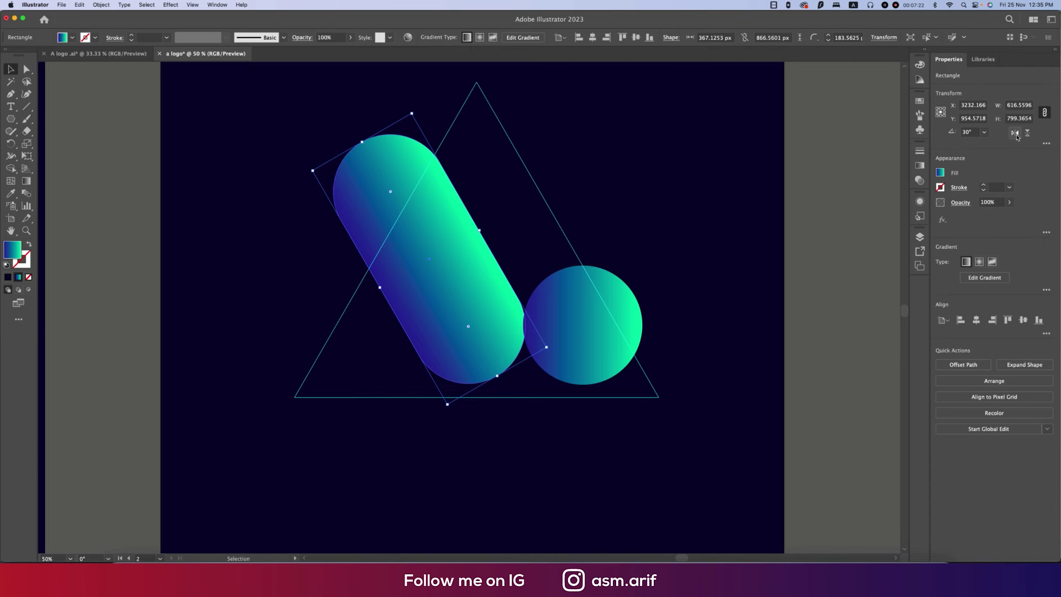
left_click(1015, 134)
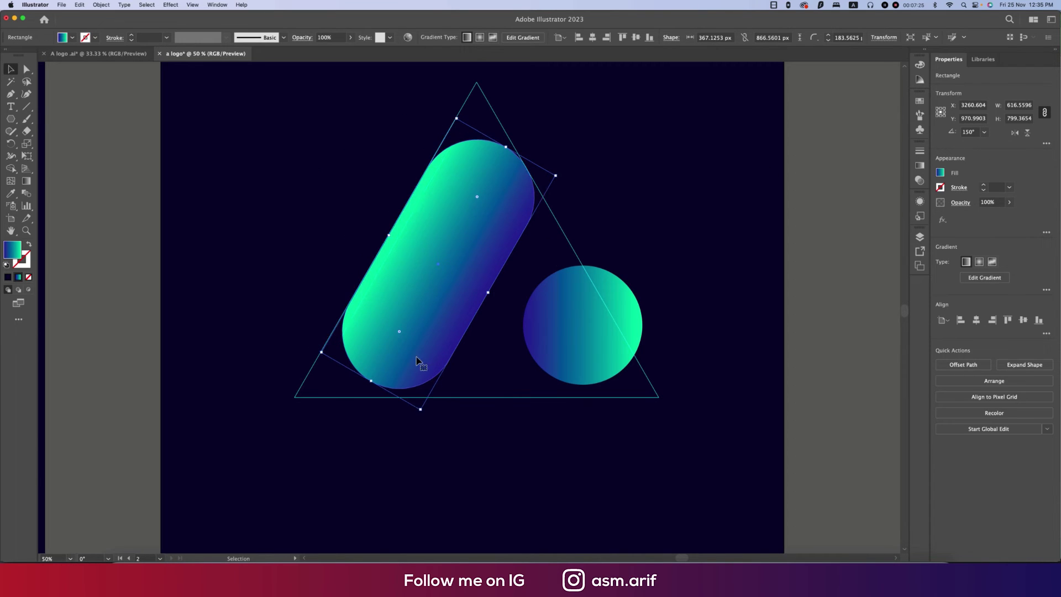
- Resize the pill so its upper edge fits against the triangle's top side
left_click_drag(371, 380, 366, 389)
left_click(460, 431)
key("super+equal")
left_click(571, 422)
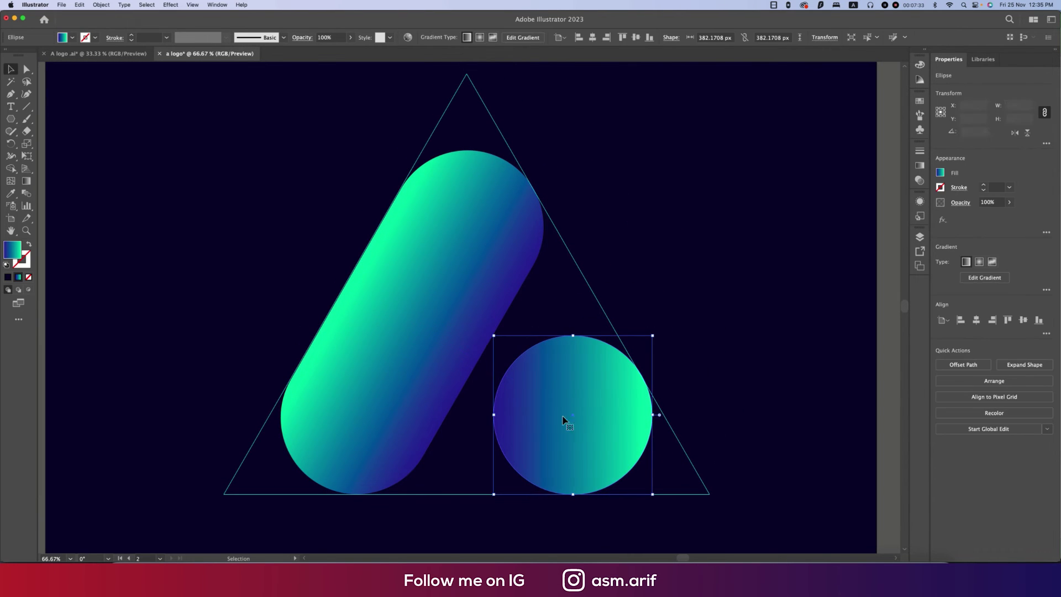
scroll(407, 209, "up", 2)
left_click(403, 167)
left_click_drag(402, 167, 517, 337)
key("super+minus")
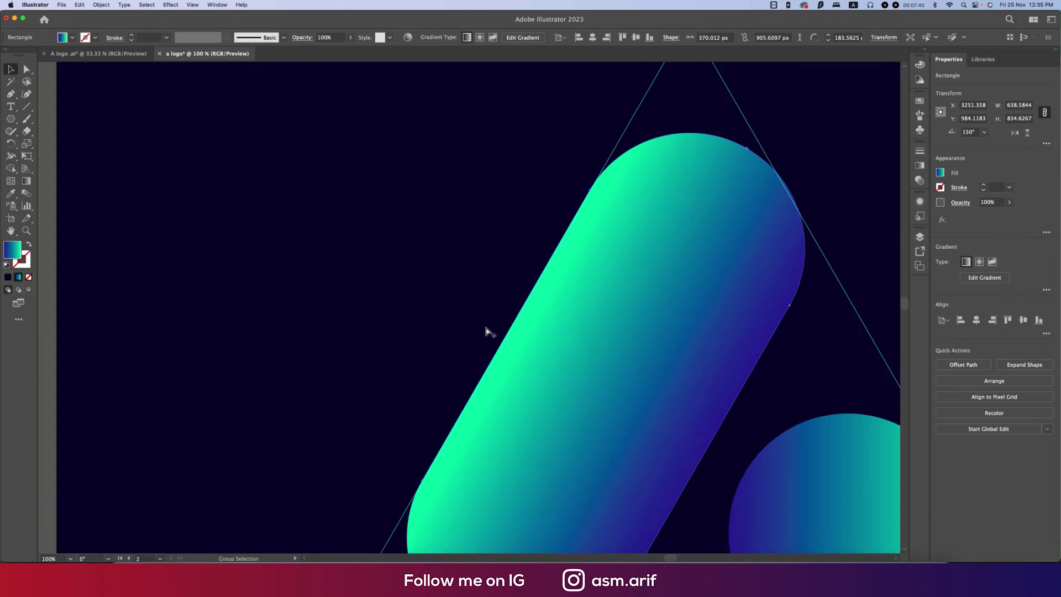
scroll(486, 332, "down", 3)
scroll(670, 161, "up", 3)
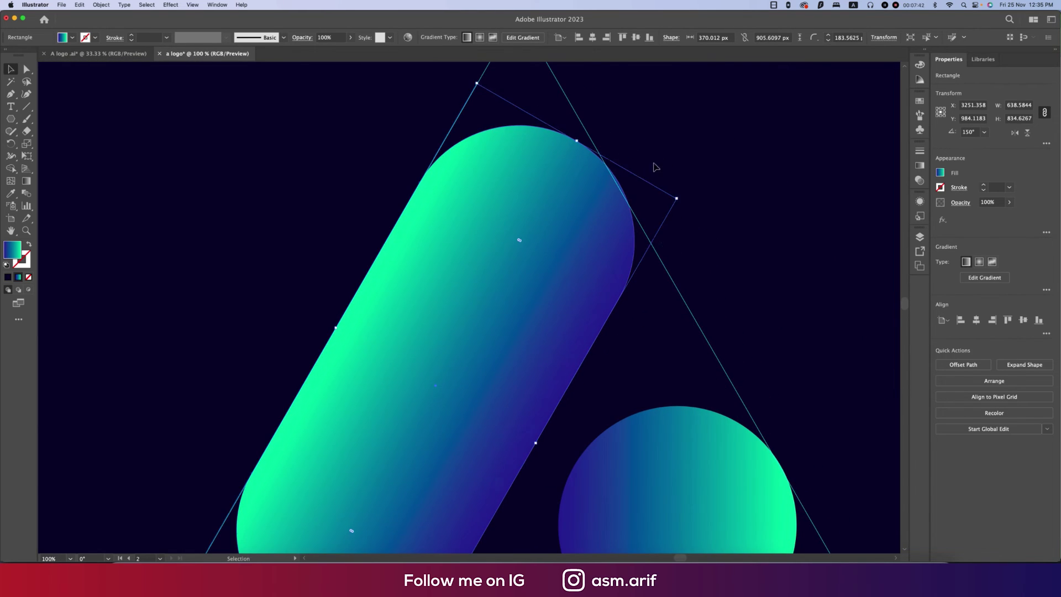
left_click_drag(641, 172, 612, 147)
scroll(644, 137, "up", 5)
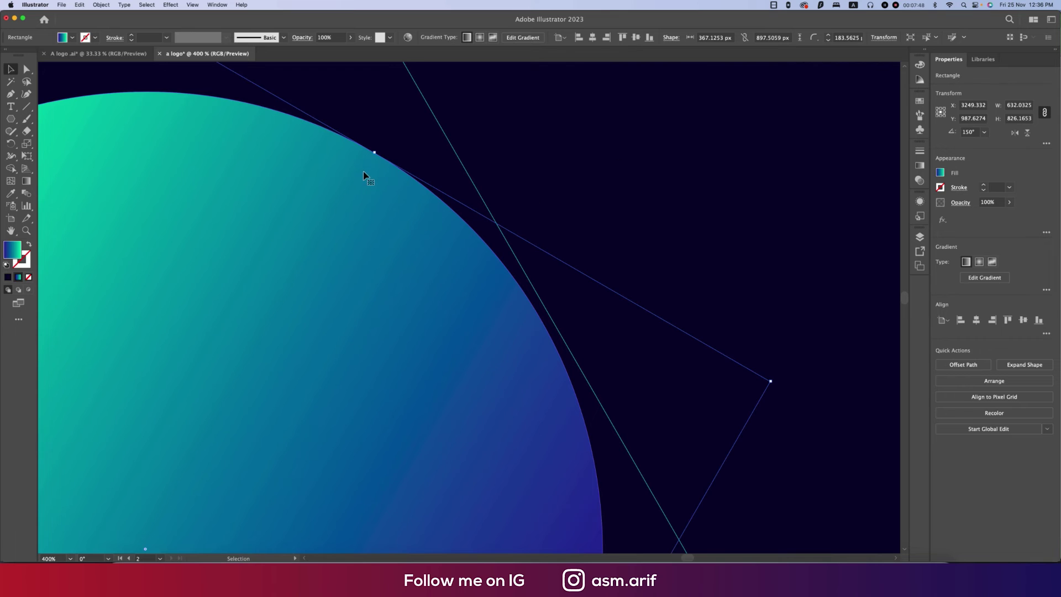
left_click_drag(374, 155, 378, 145)
- Nudge the pill's lower corner onto the triangle's edge
scroll(648, 291, "down", 3)
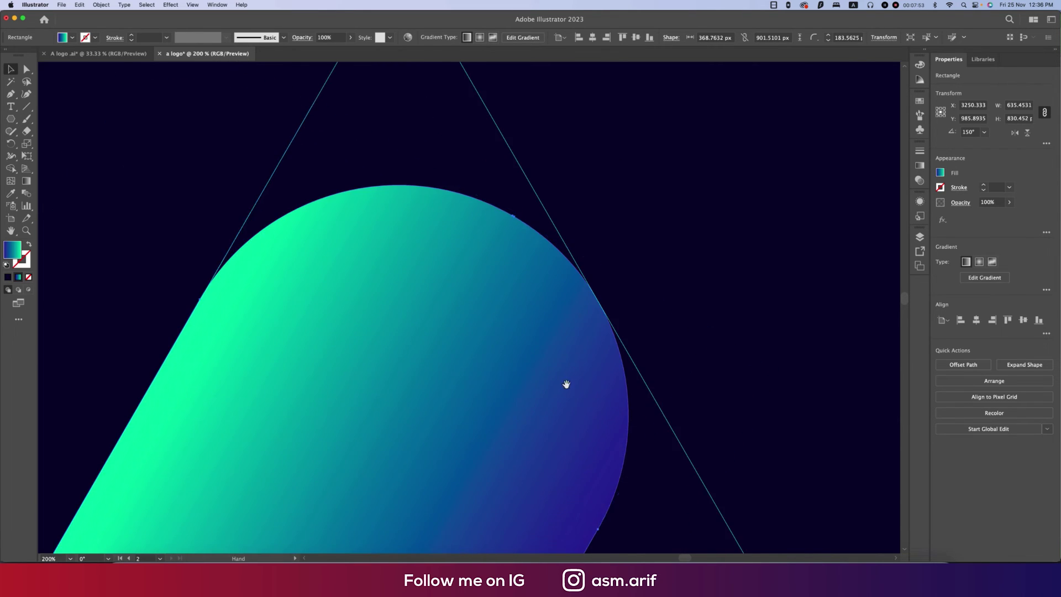
scroll(517, 391, "up", 1)
left_click_drag(517, 392, 570, 301)
scroll(530, 419, "down", 3)
scroll(496, 478, "up", 2)
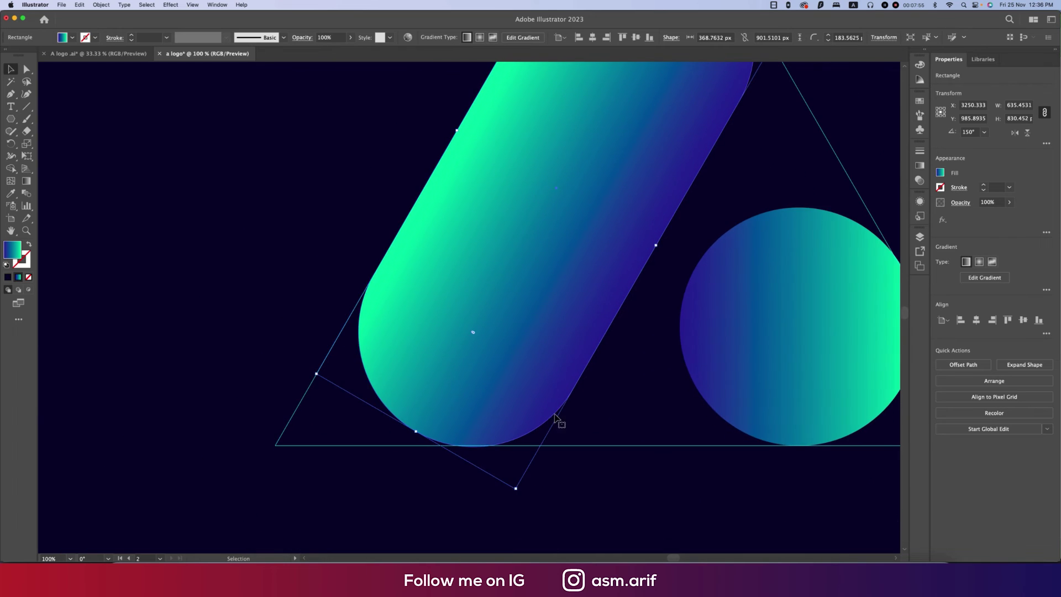
scroll(502, 492, "up", 3)
left_click_drag(566, 521, 569, 514)
scroll(453, 445, "down", 3)
- Shrink the gradient circle slightly, to about 381 px, so it touches the triangle
left_click(762, 461)
left_click_drag(762, 462, 435, 387)
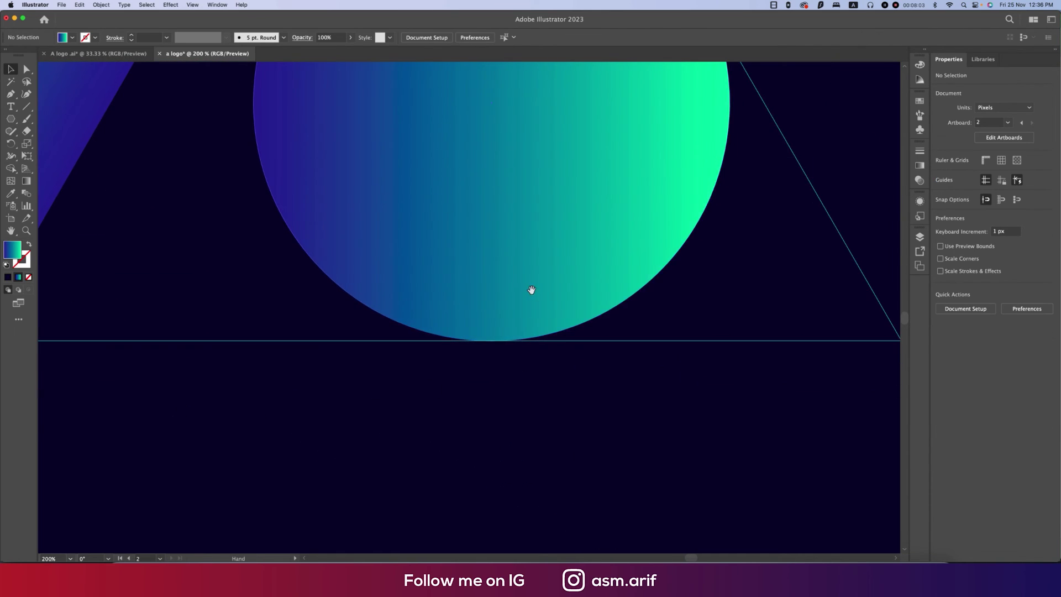
left_click_drag(530, 289, 521, 520)
left_click(576, 292)
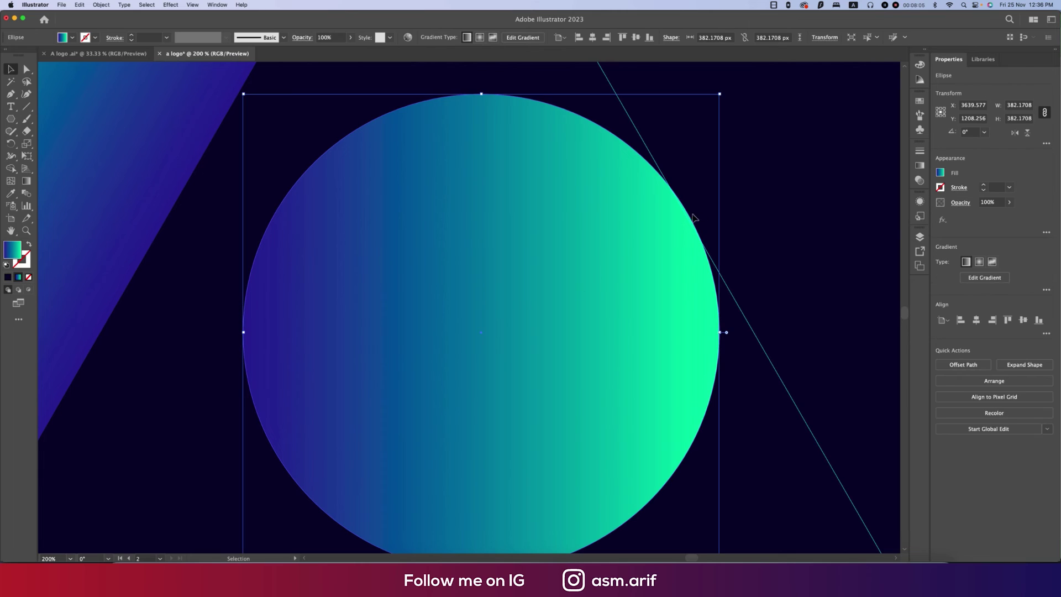
left_click_drag(721, 94, 719, 98)
- Delete the triangle outline guide from the second artboard
key("super+shift+a")
key("super+minus")
key("super+minus")
key("super+minus")
left_click(527, 210)
key("Delete")
- Select the pill and circle and apply the pink-orange gradient swatch to both
key("super+minus")
key("super+minus")
key("super+minus")
left_click_drag(512, 261, 644, 403)
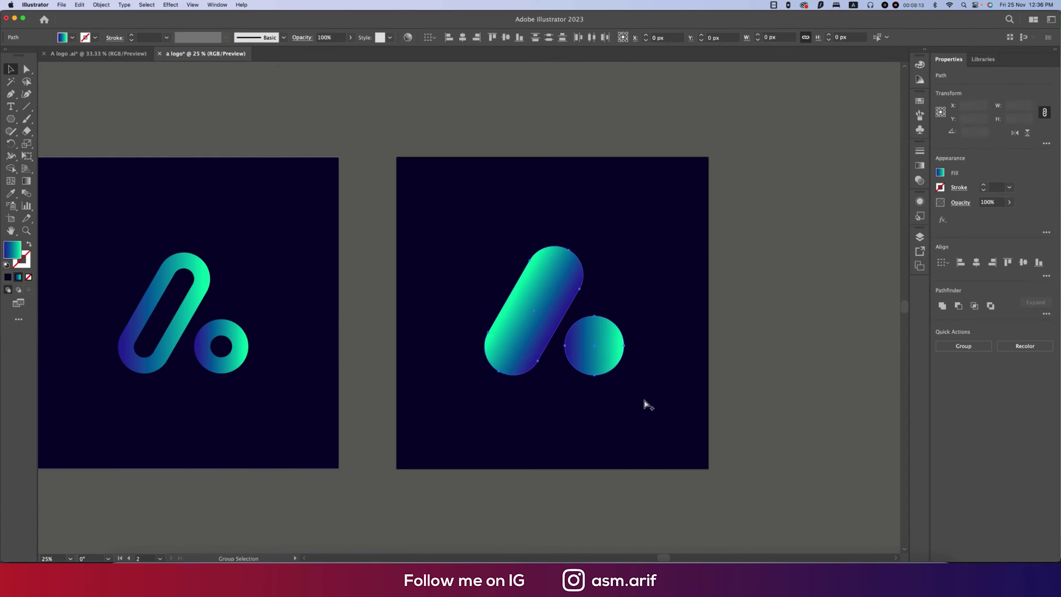
key("super+minus")
scroll(619, 409, "left", 3)
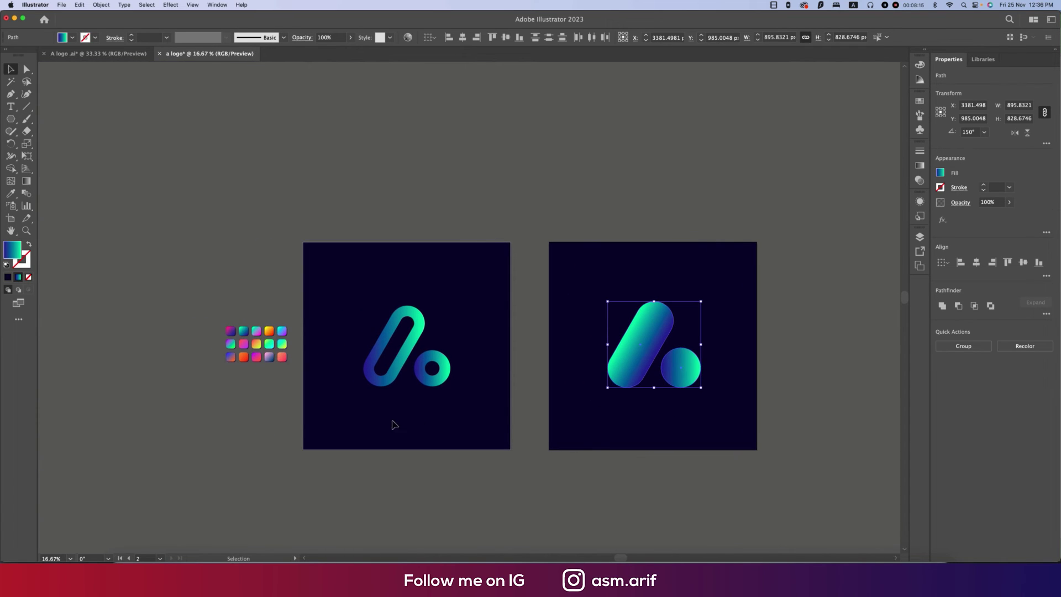
key("i")
left_click(282, 357)
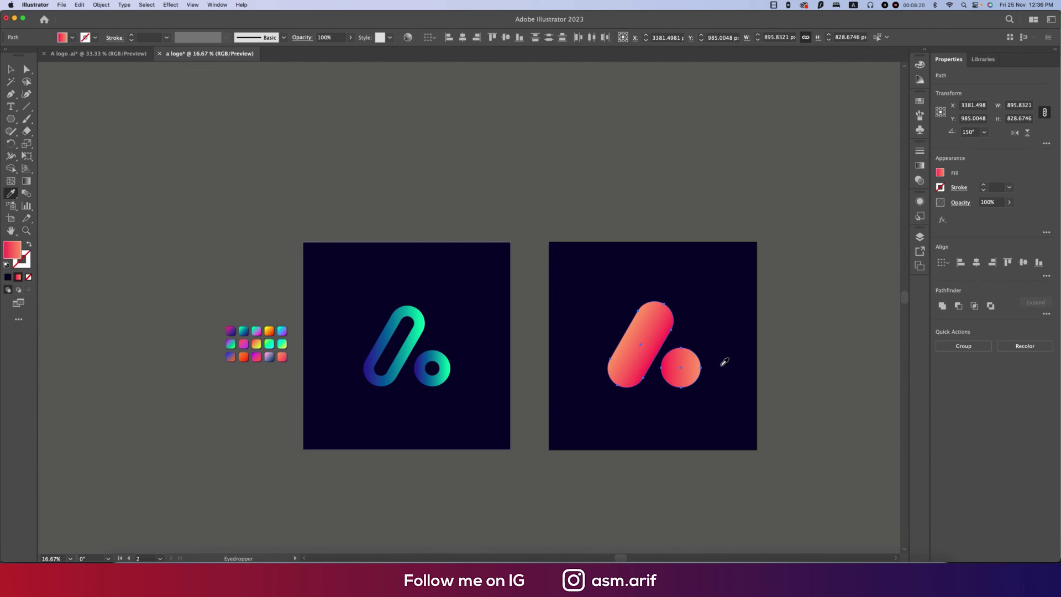
- Set the gradient angle to 30° and close the Gradient panel
key("g")
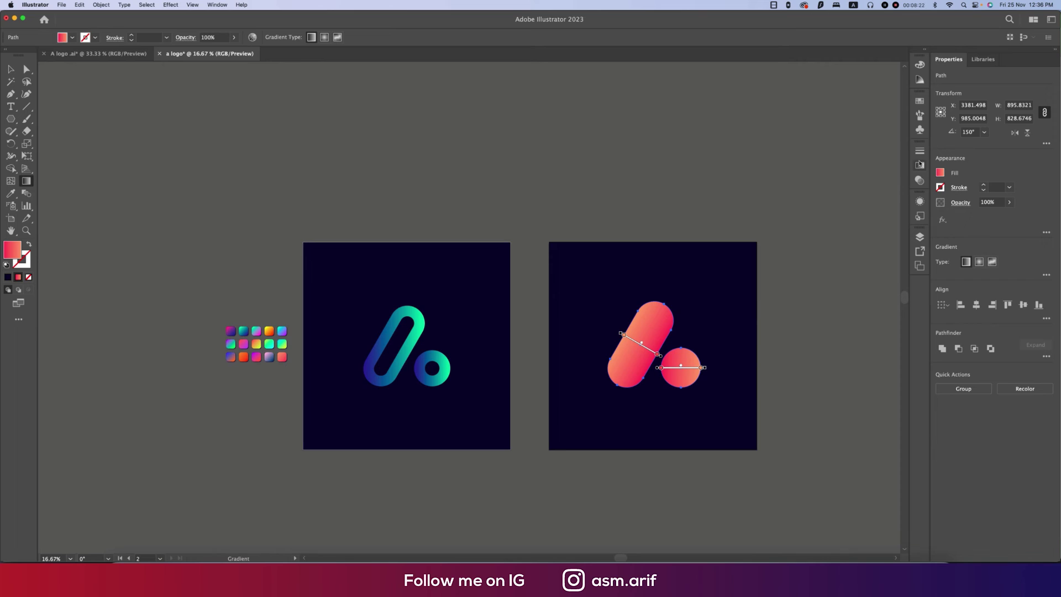
left_click(920, 164)
left_click(864, 190)
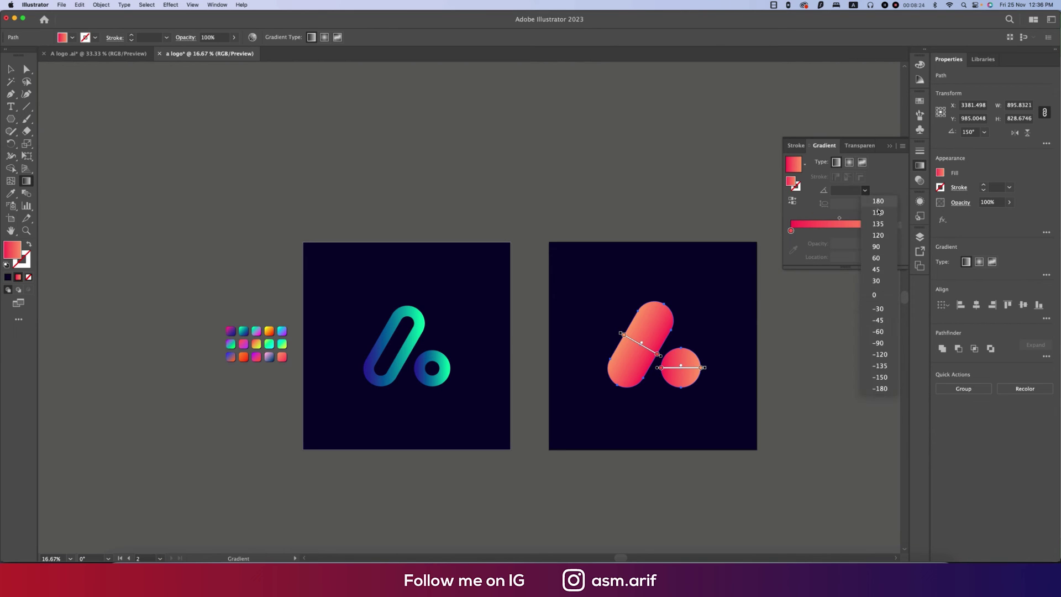
left_click(879, 281)
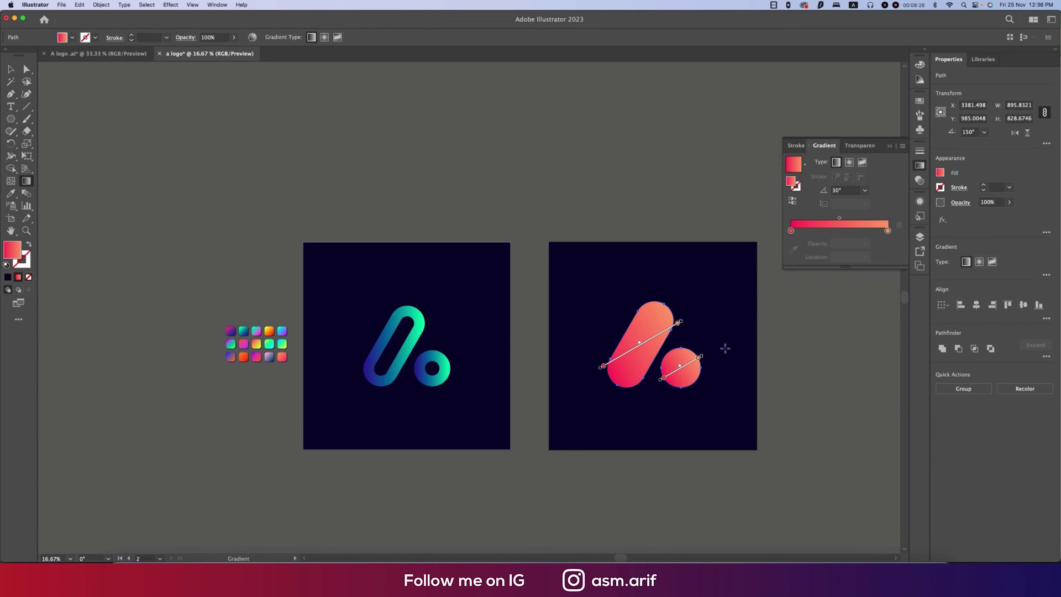
left_click(889, 147)
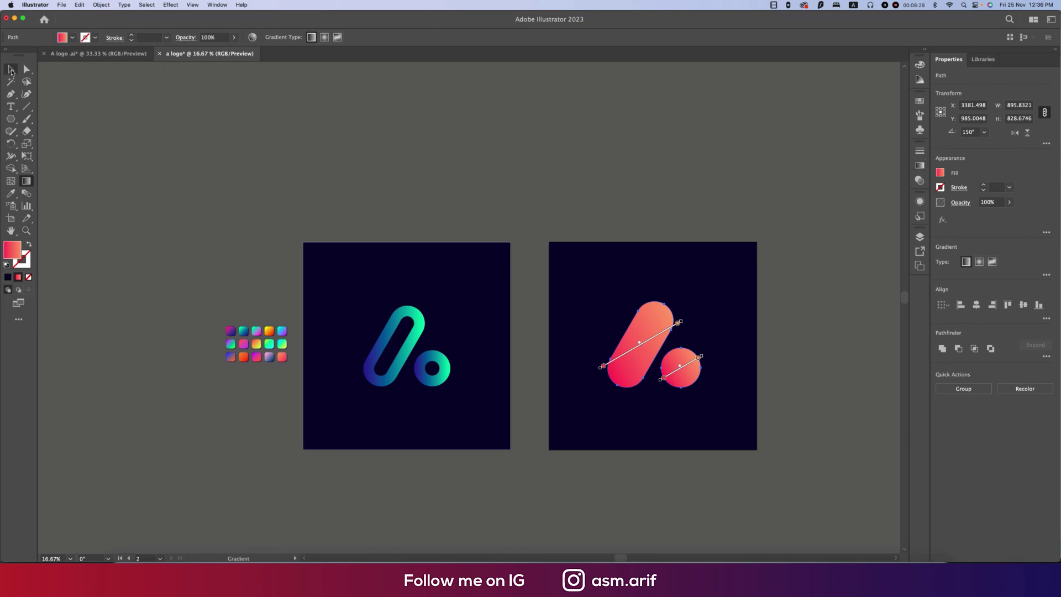
left_click(10, 69)
left_click(650, 380)
scroll(651, 379, "up", 1)
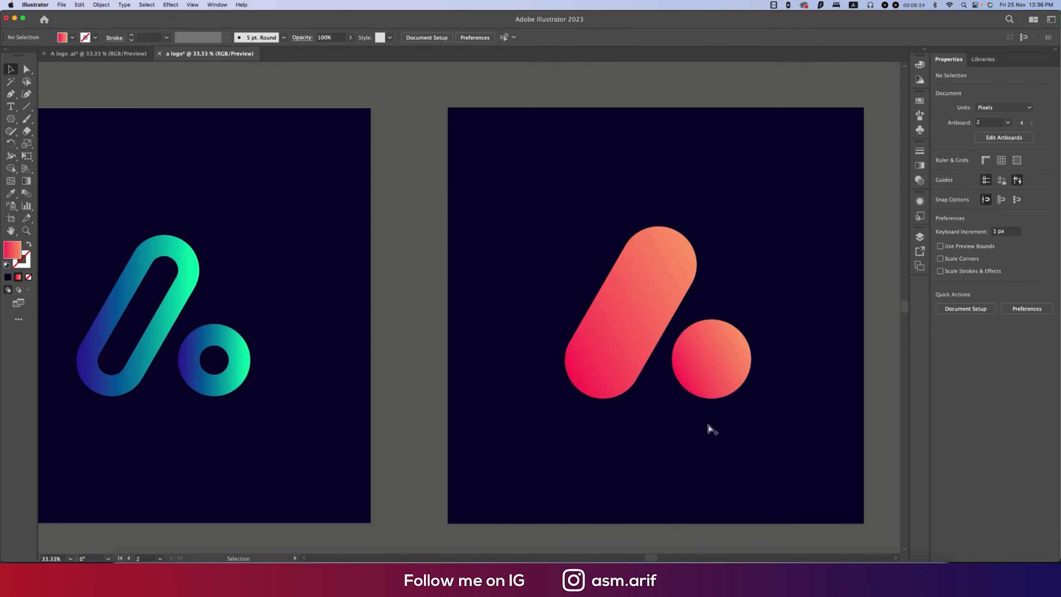
scroll(712, 429, "down", 1)
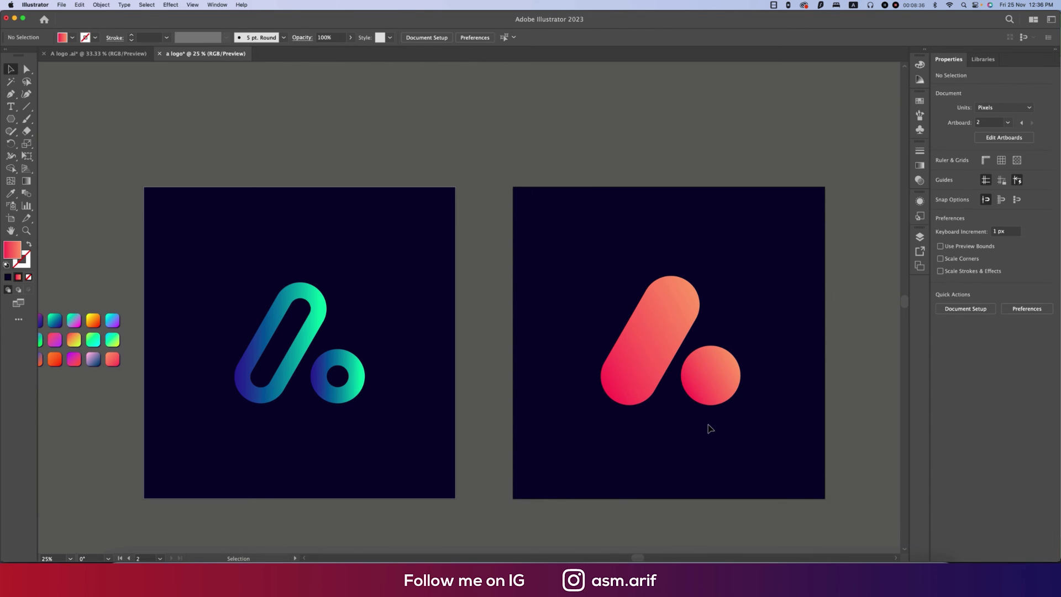
scroll(677, 417, "down", 2)
scroll(677, 416, "left", 1)
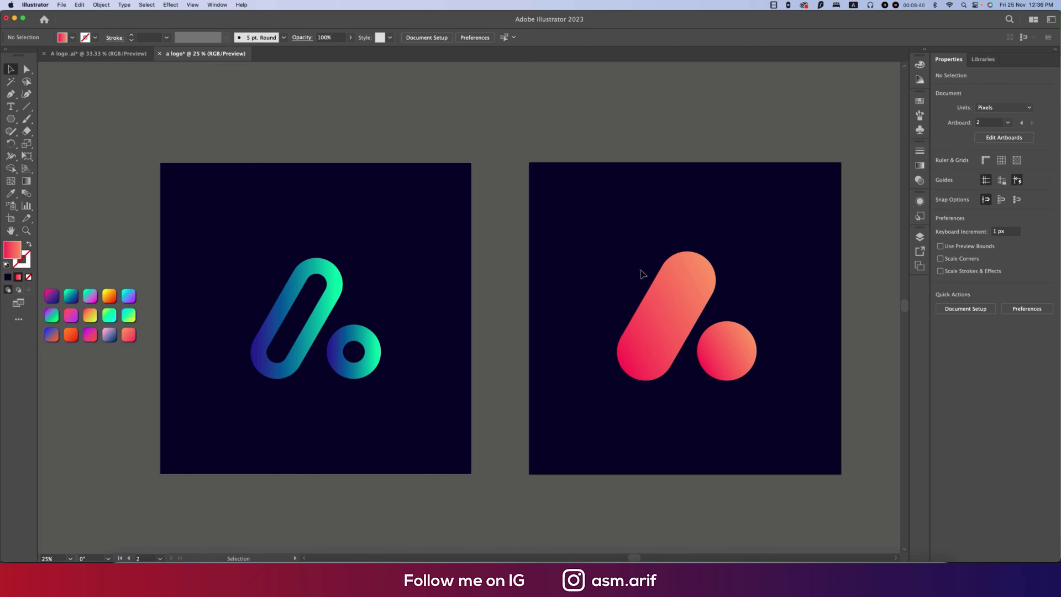
left_click_drag(650, 282, 770, 436)
left_click(1015, 133)
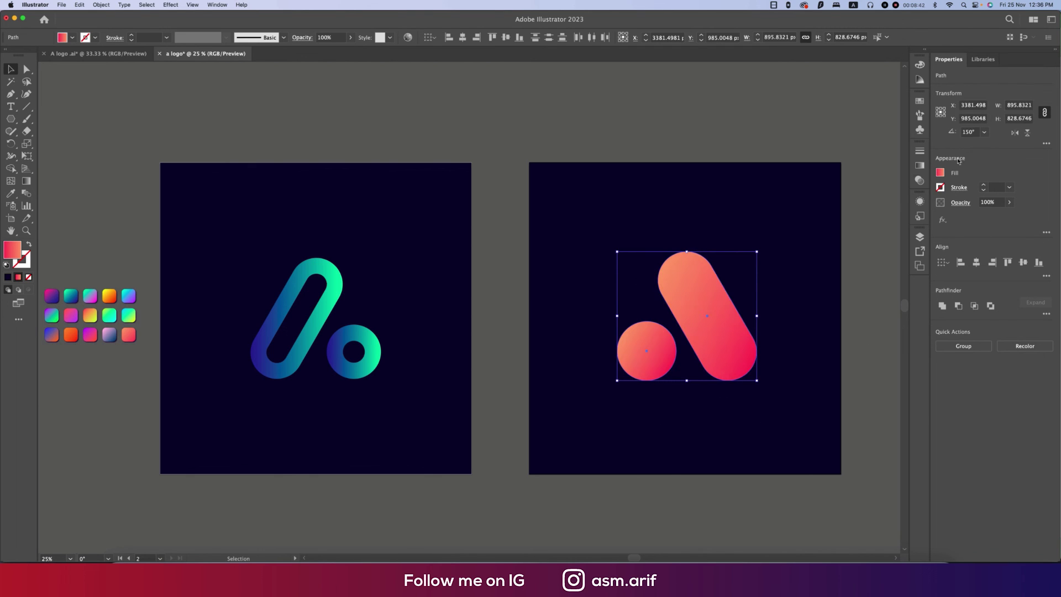
left_click_drag(246, 276, 396, 396)
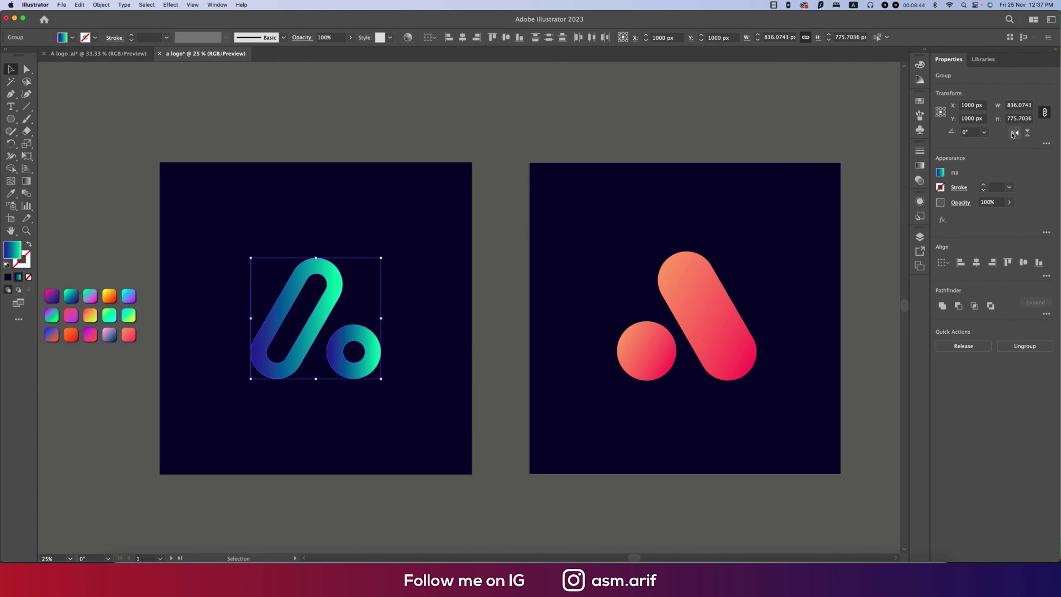
left_click(1014, 133)
left_click(449, 358)
key("super+z")
key("super+z")
key("super+z")
key("super+z")
left_click(742, 489)
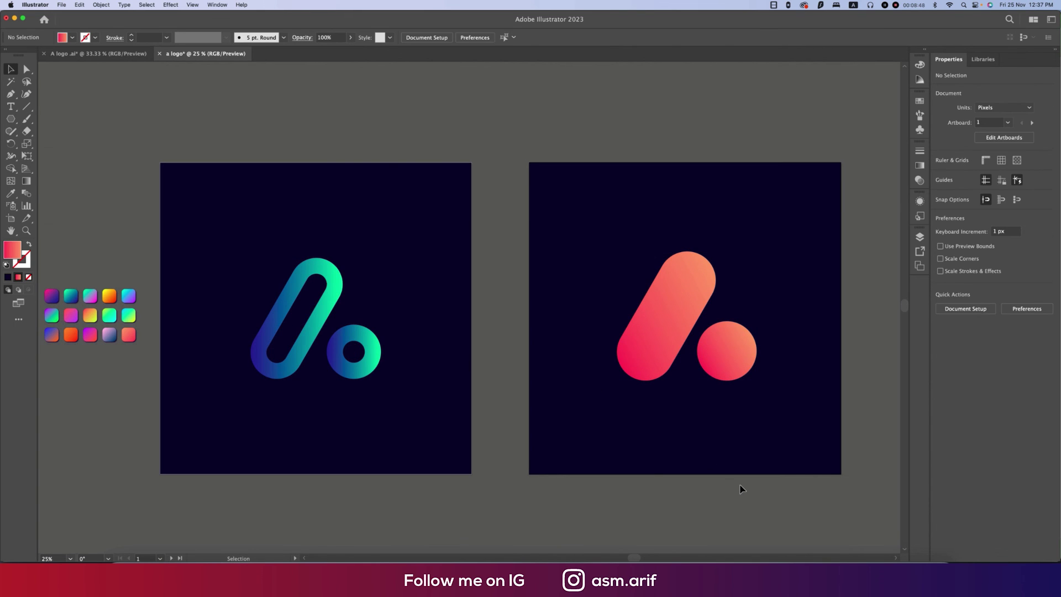